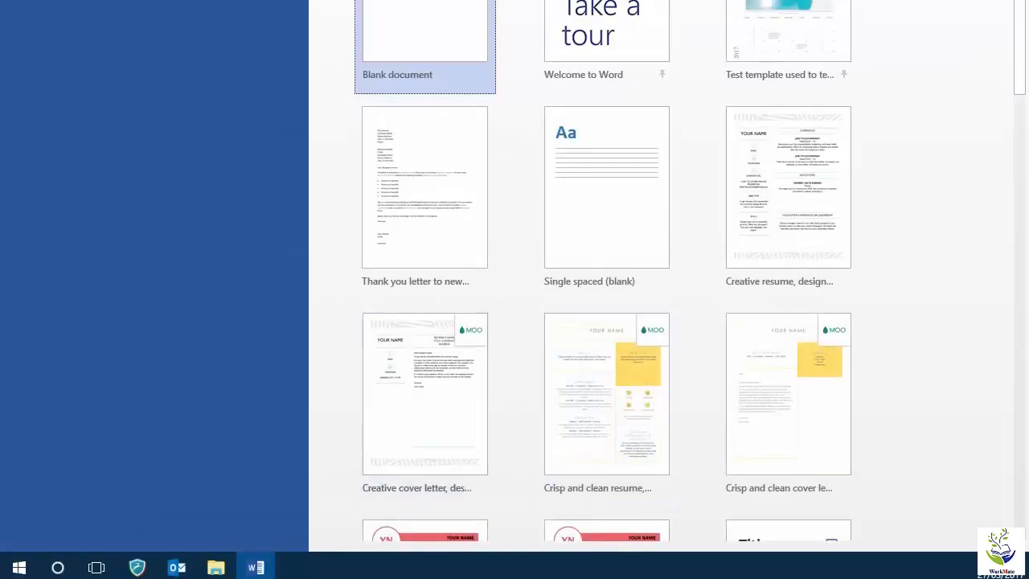
Open the Mail Merge letter 2 document and place the cursor on the blank line below the date
{"action": "left_click", "coordinate": [121, 69]}
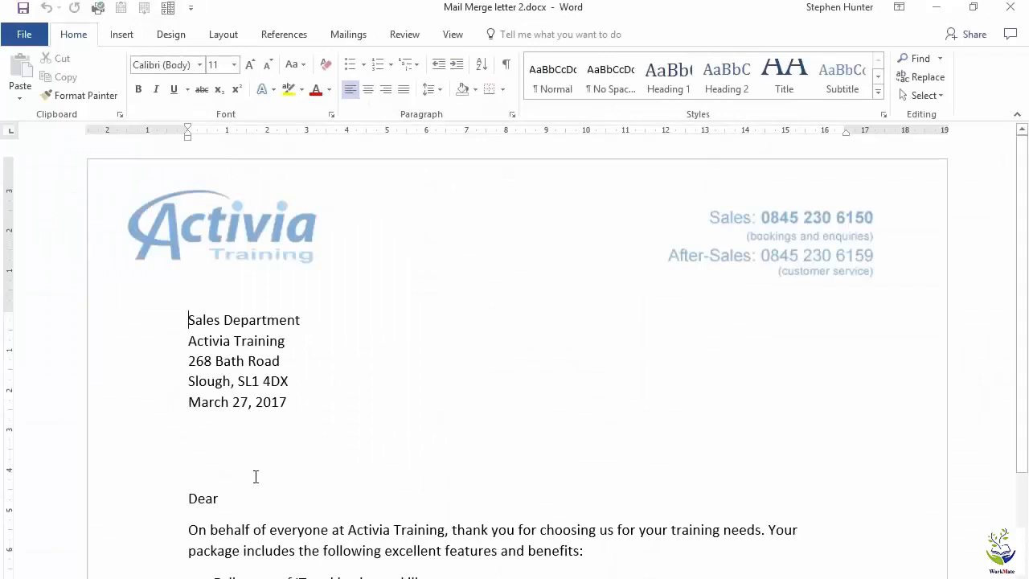
{"action": "left_click", "coordinate": [265, 446]}
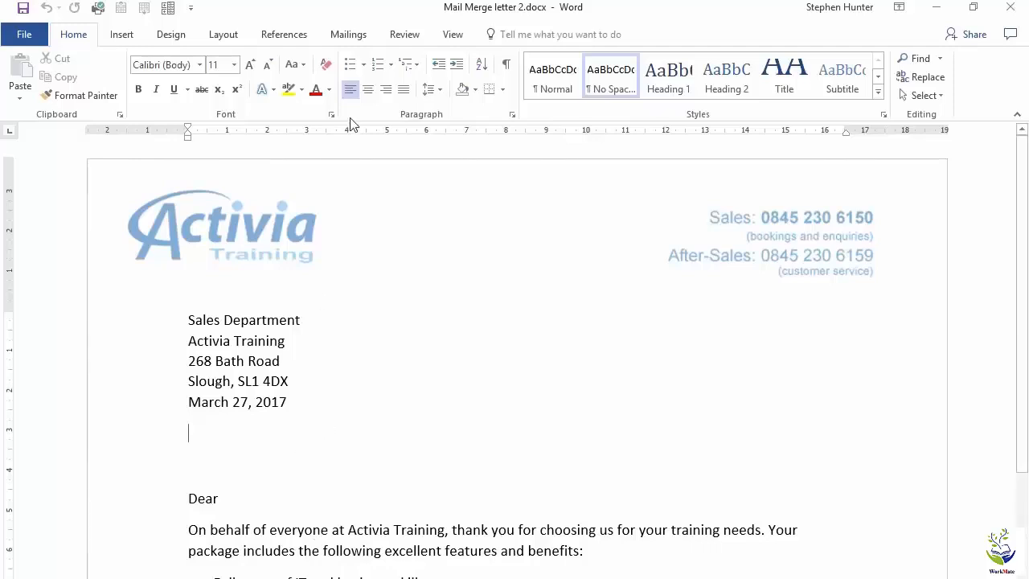
Start a mail merge of the Letters type for this document
{"action": "left_click", "coordinate": [351, 42]}
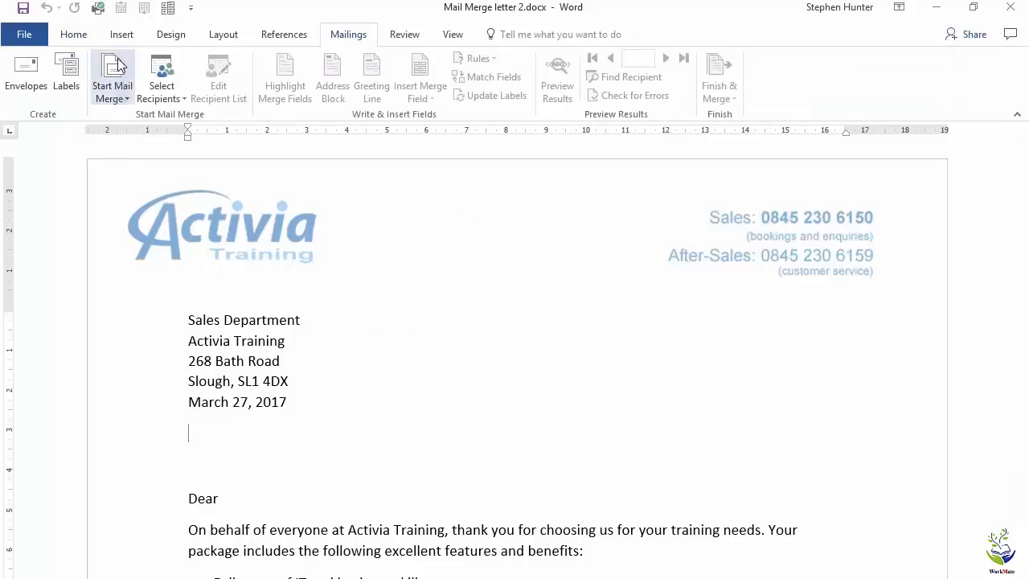
{"action": "left_click", "coordinate": [119, 98]}
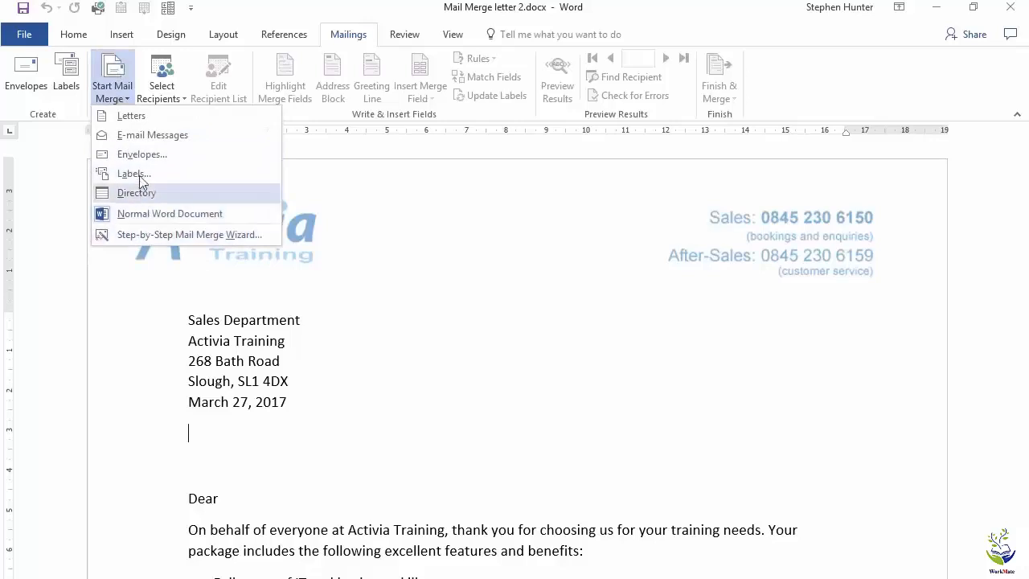
{"action": "left_click", "coordinate": [152, 118]}
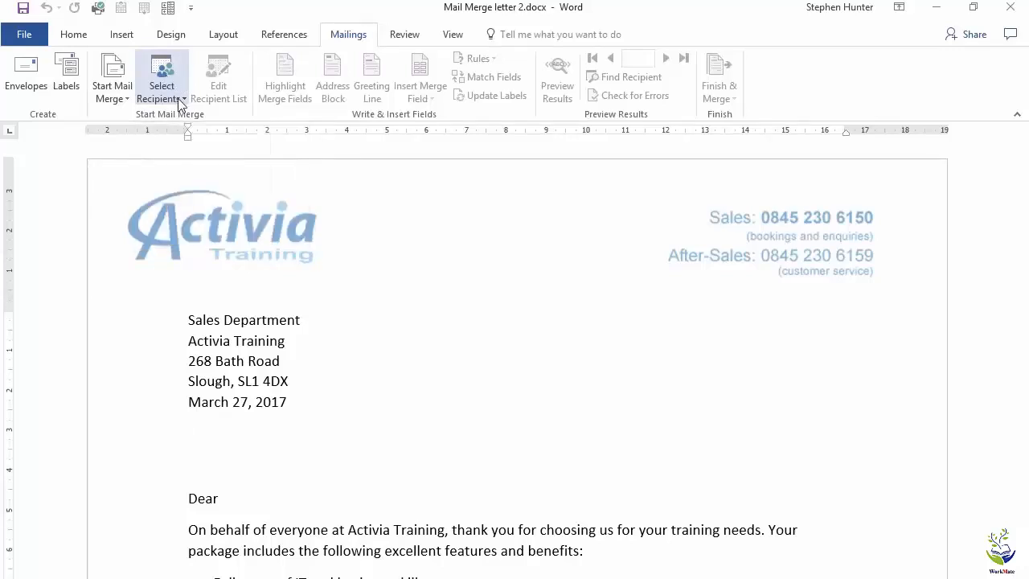
Use an existing list as recipients, opening Client Data.xlsx from the Support Files folder
{"action": "left_click", "coordinate": [178, 98]}
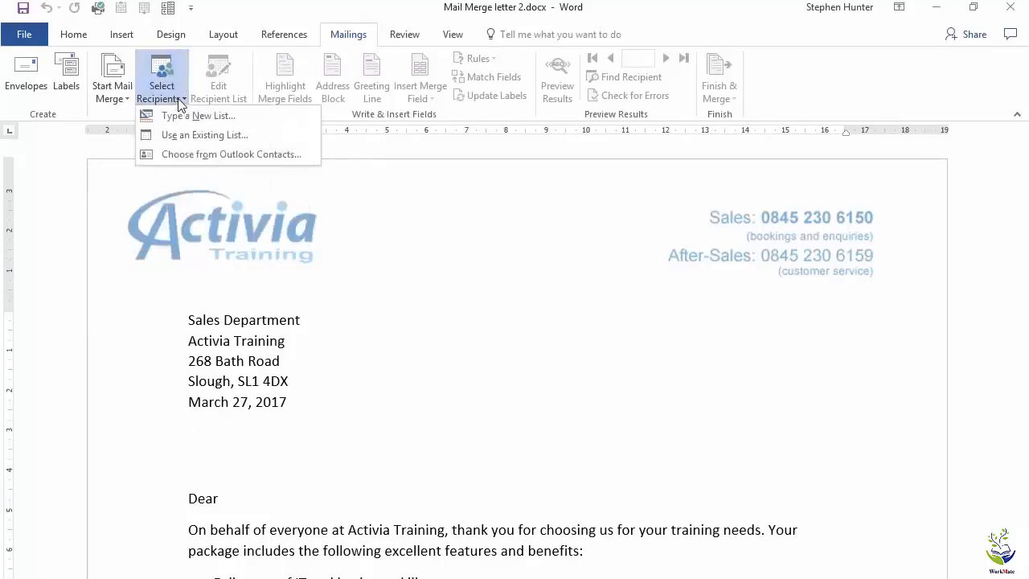
{"action": "left_click", "coordinate": [211, 135]}
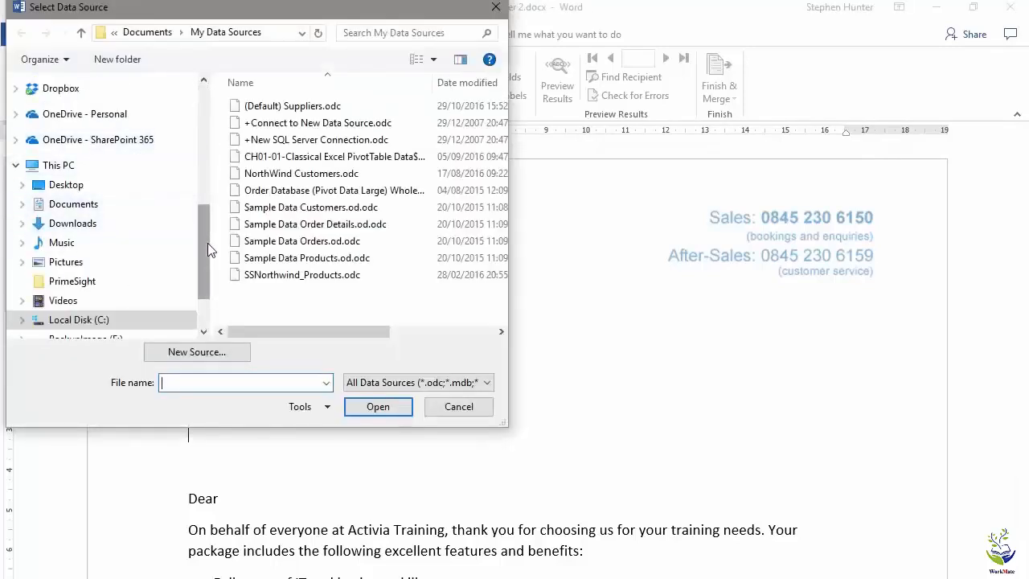
{"action": "left_click_drag", "start_coordinate": [207, 243], "coordinate": [214, 182]}
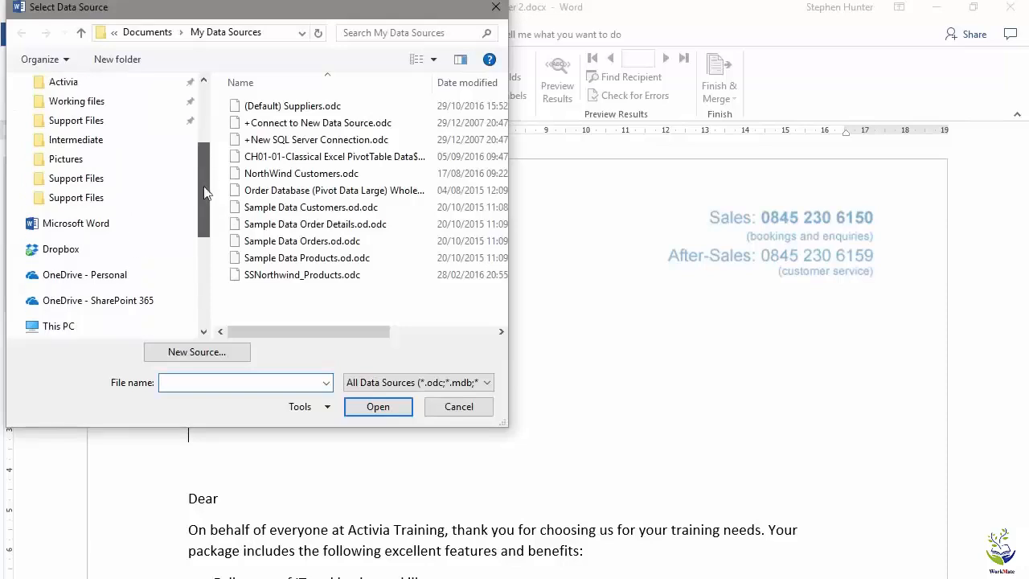
{"action": "left_click", "coordinate": [95, 200]}
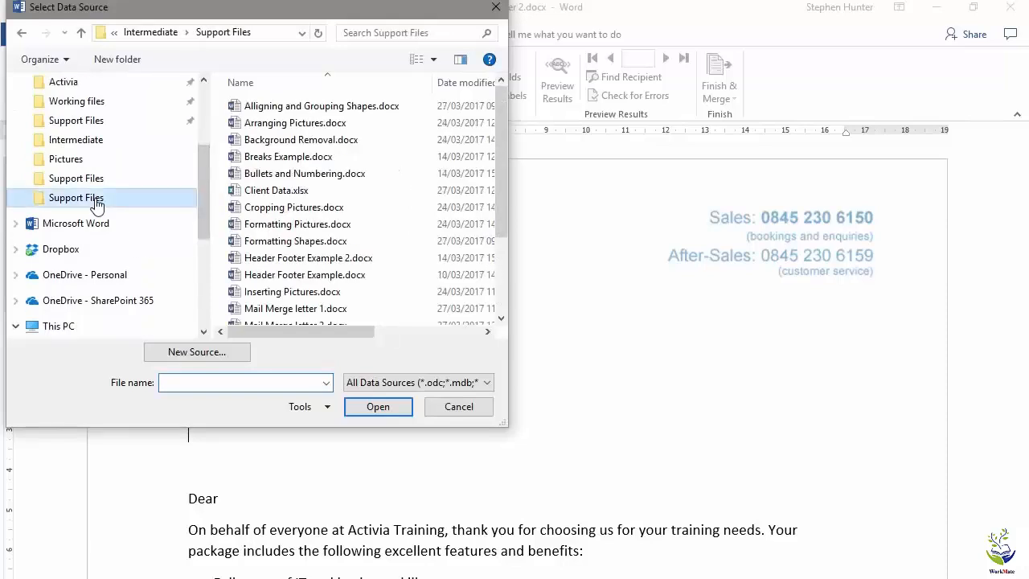
{"action": "left_click", "coordinate": [261, 196]}
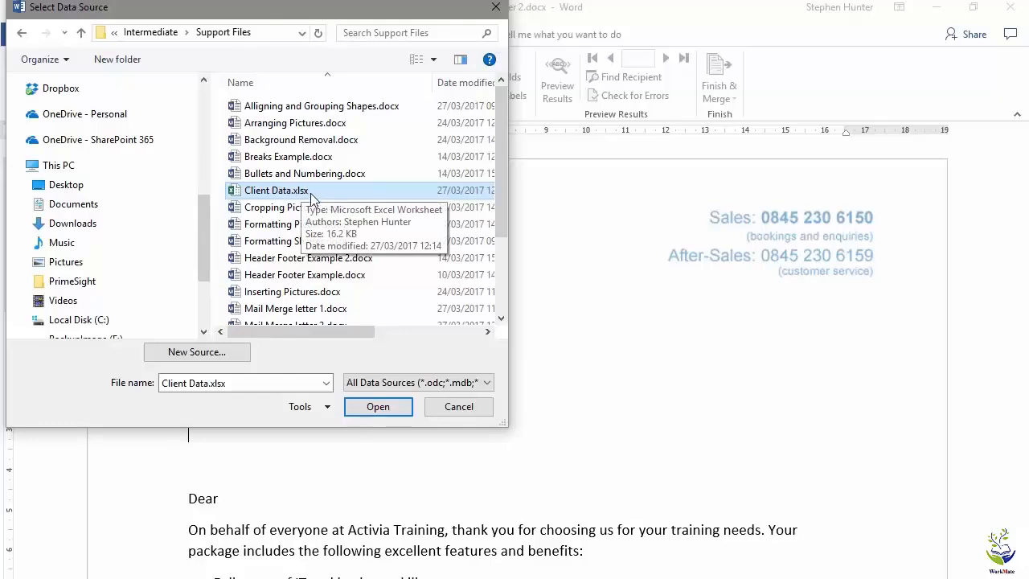
{"action": "left_click", "coordinate": [394, 407]}
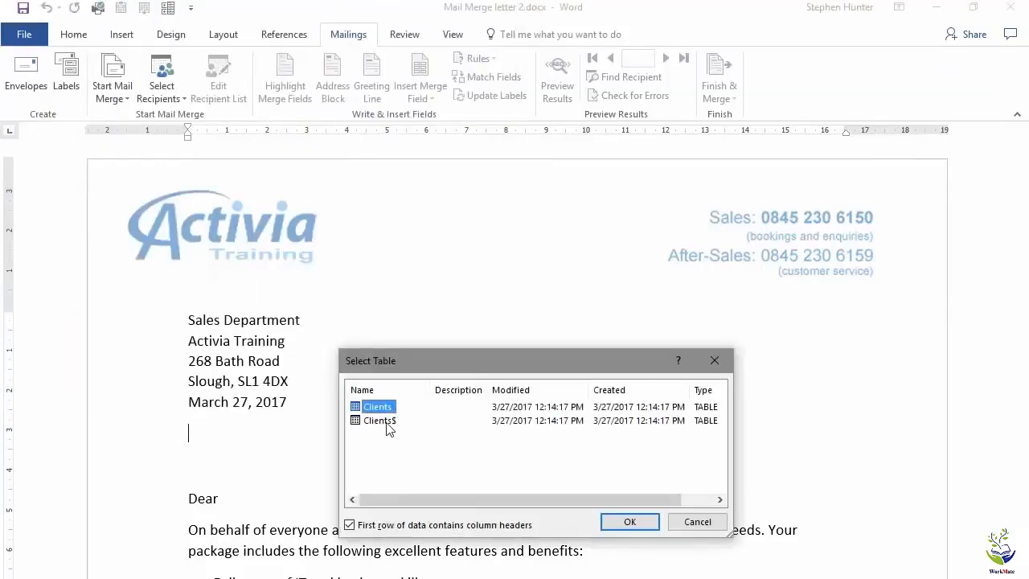
Choose the Clients table, keeping the first row as column headers
{"action": "left_click", "coordinate": [388, 422]}
{"action": "left_click", "coordinate": [386, 406]}
{"action": "left_click", "coordinate": [388, 421]}
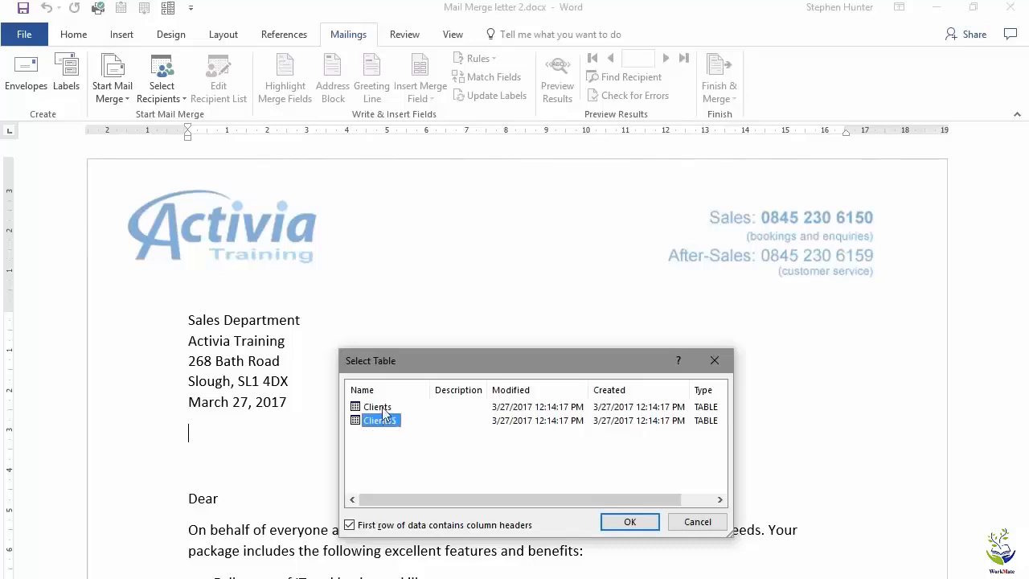
{"action": "left_click", "coordinate": [384, 408]}
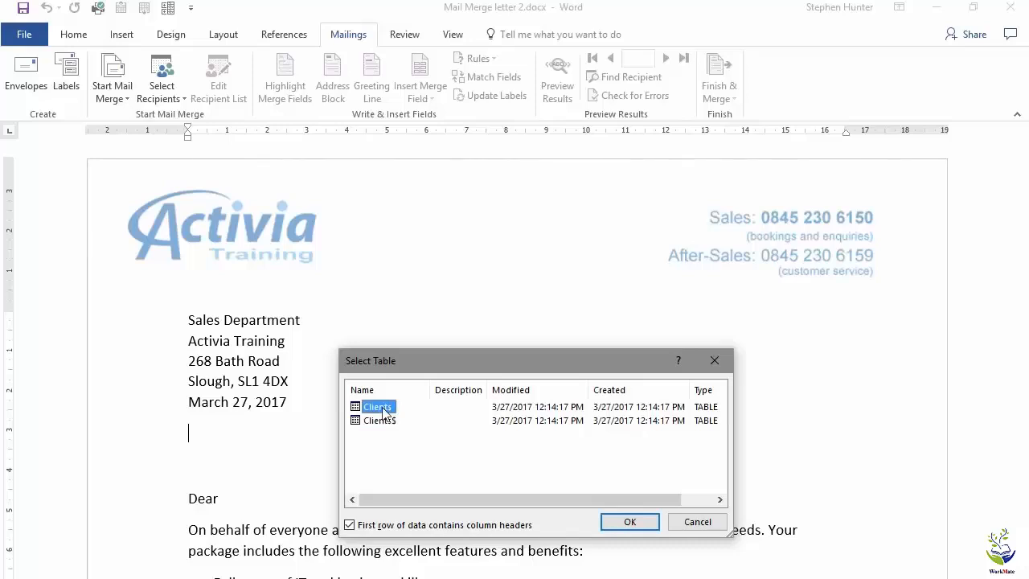
{"action": "left_click", "coordinate": [630, 523]}
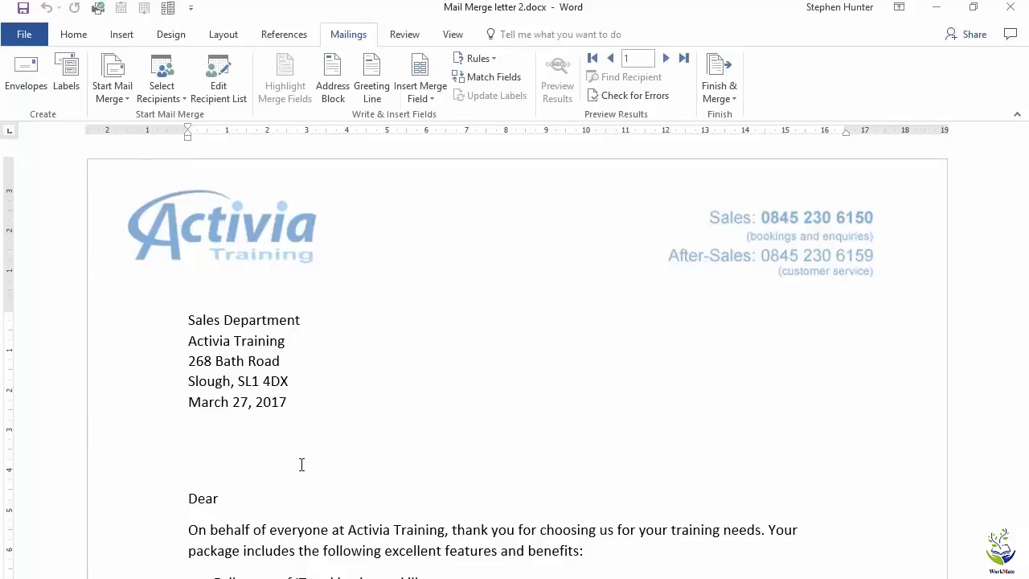
Open the recipient list for editing and enlarge the Mail Merge Recipients dialog
{"action": "left_click", "coordinate": [220, 76]}
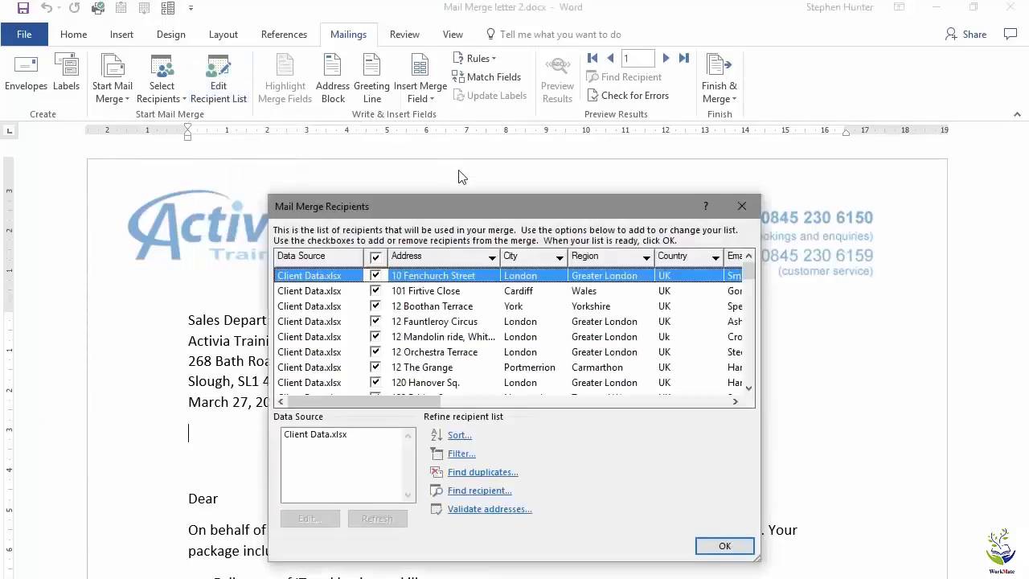
{"action": "left_click_drag", "start_coordinate": [470, 210], "coordinate": [359, 192]}
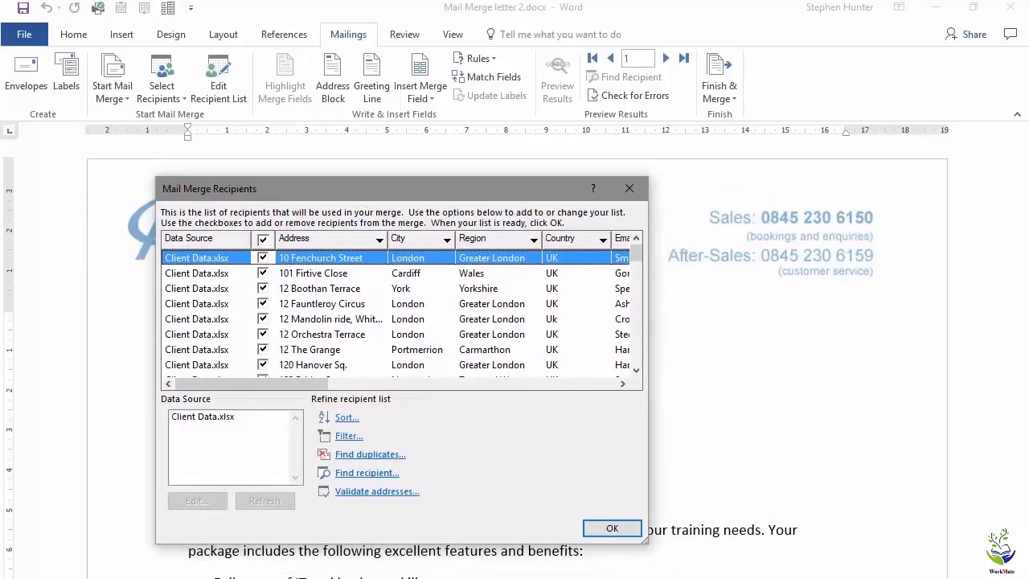
{"action": "left_click_drag", "start_coordinate": [640, 535], "coordinate": [850, 577]}
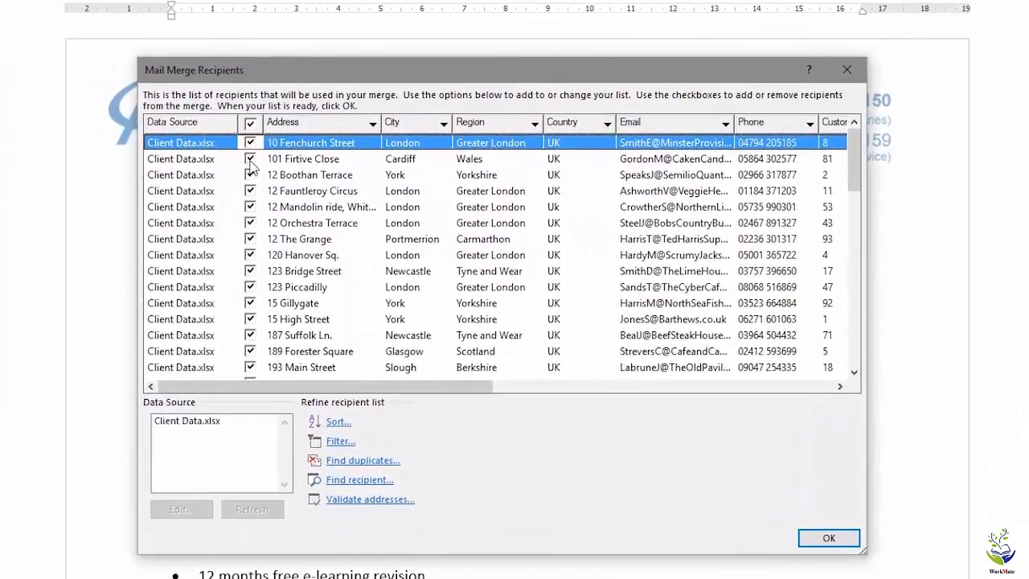
Try excluding individual recipients by unticking them, clear every selection, then tick all recipients again
{"action": "left_click", "coordinate": [262, 273]}
{"action": "left_click", "coordinate": [250, 174]}
{"action": "left_click", "coordinate": [249, 190]}
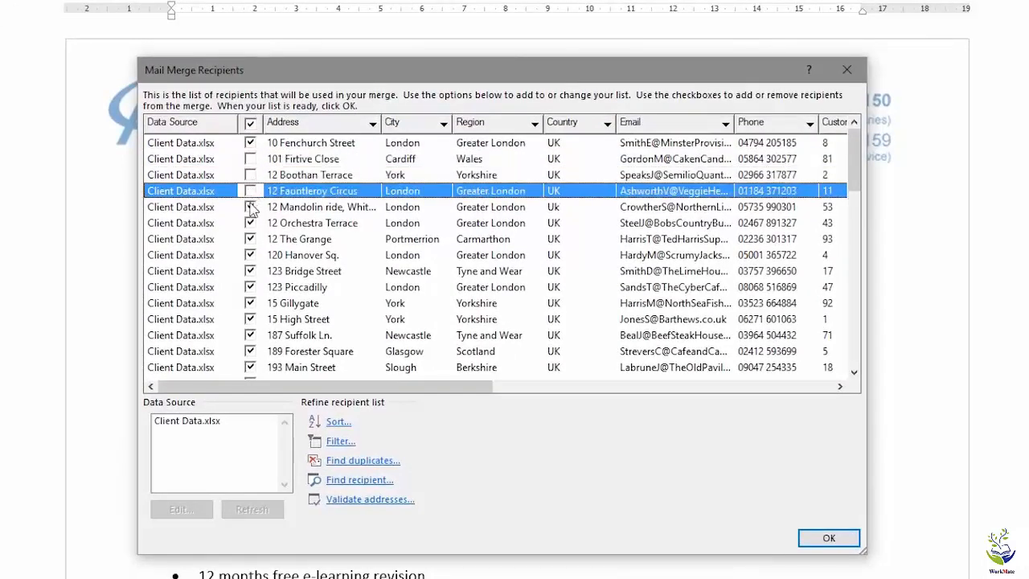
{"action": "left_click", "coordinate": [250, 207]}
{"action": "left_click", "coordinate": [250, 223]}
{"action": "left_click", "coordinate": [250, 238]}
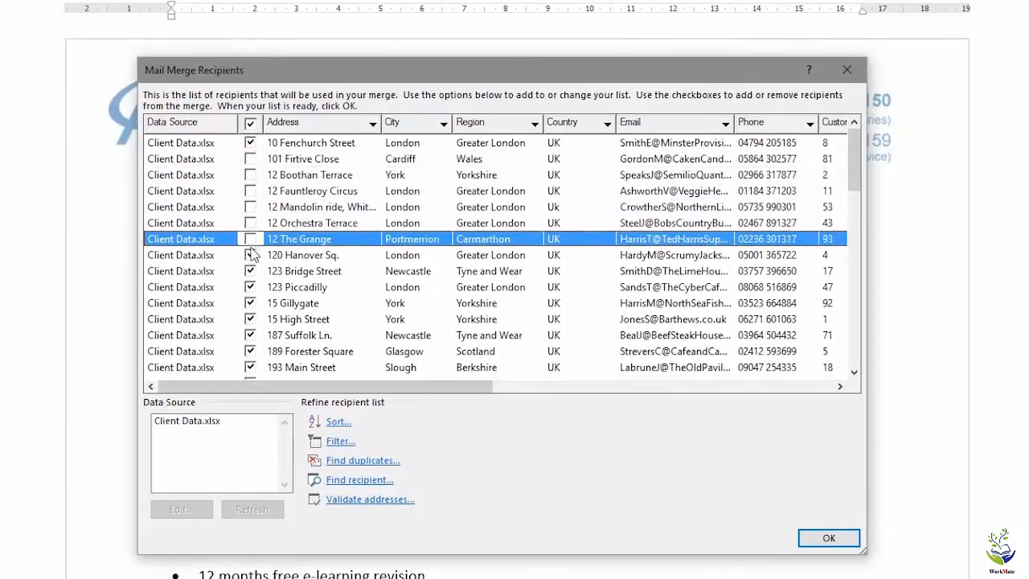
{"action": "left_click", "coordinate": [250, 254]}
{"action": "left_click", "coordinate": [251, 125]}
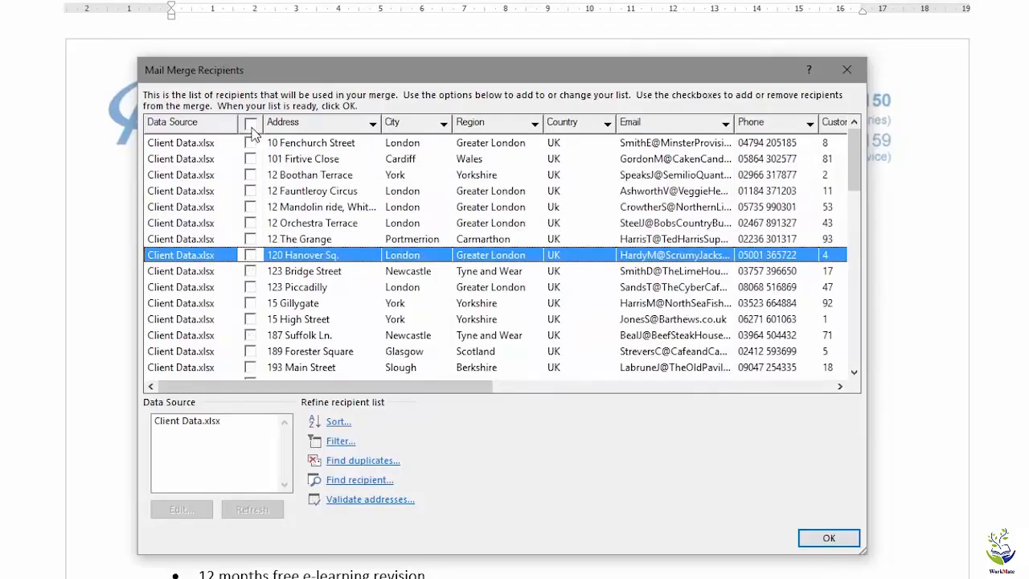
{"action": "left_click", "coordinate": [250, 175]}
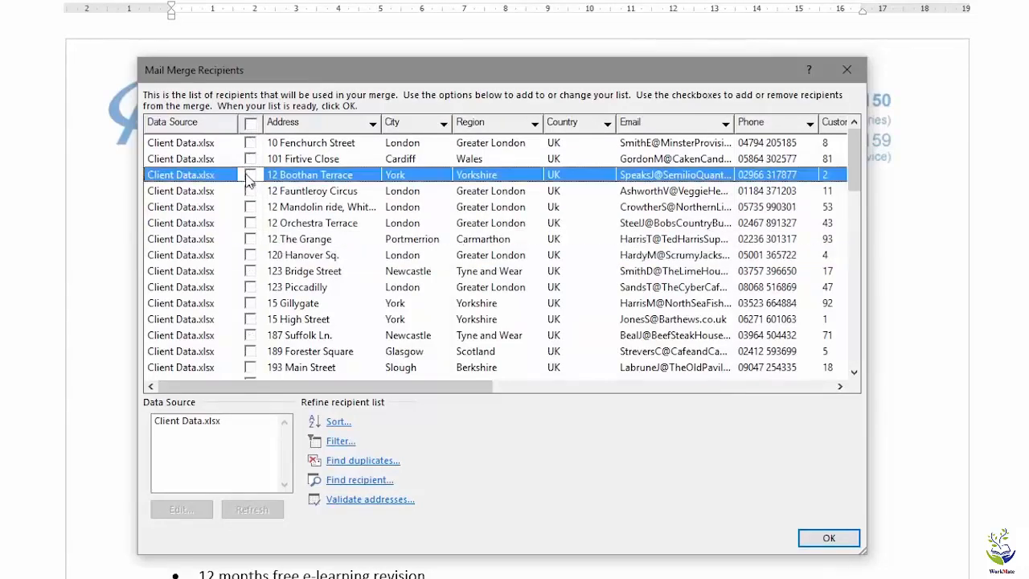
{"action": "left_click", "coordinate": [250, 192]}
{"action": "left_click", "coordinate": [250, 206]}
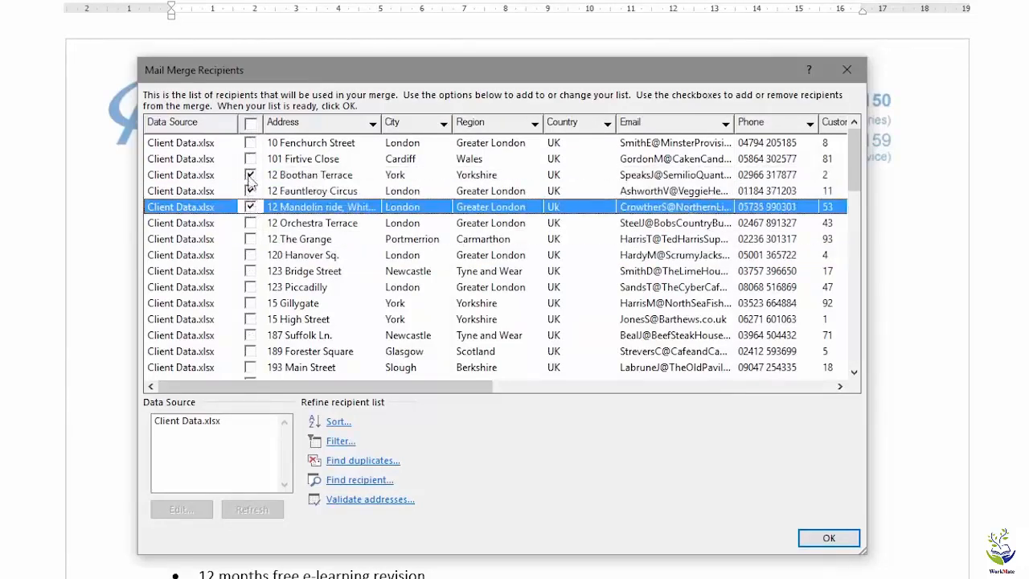
{"action": "left_click", "coordinate": [250, 125]}
{"action": "left_click", "coordinate": [423, 142]}
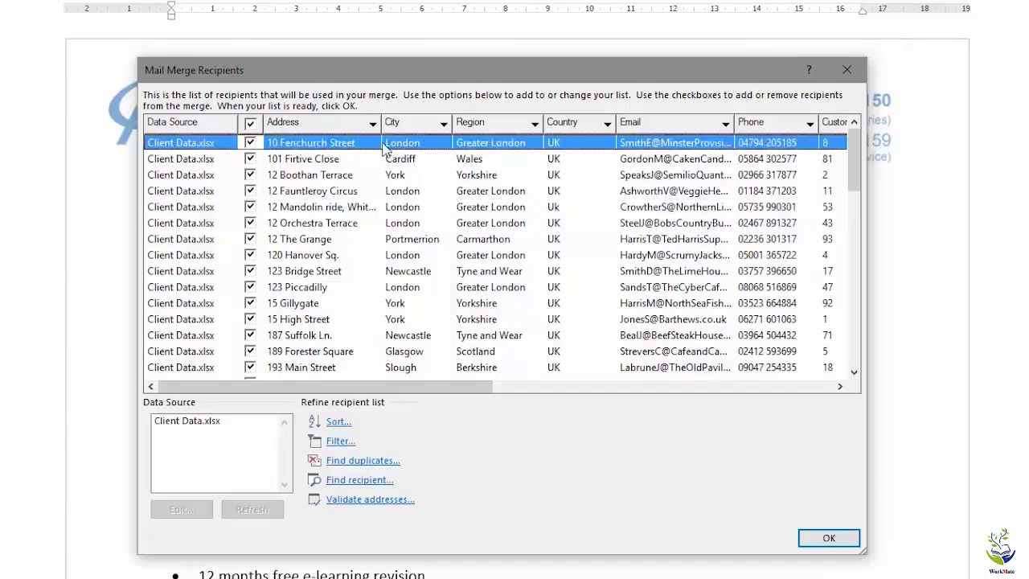
Filter the recipient records so that City is Equal to London
{"action": "left_click", "coordinate": [339, 443]}
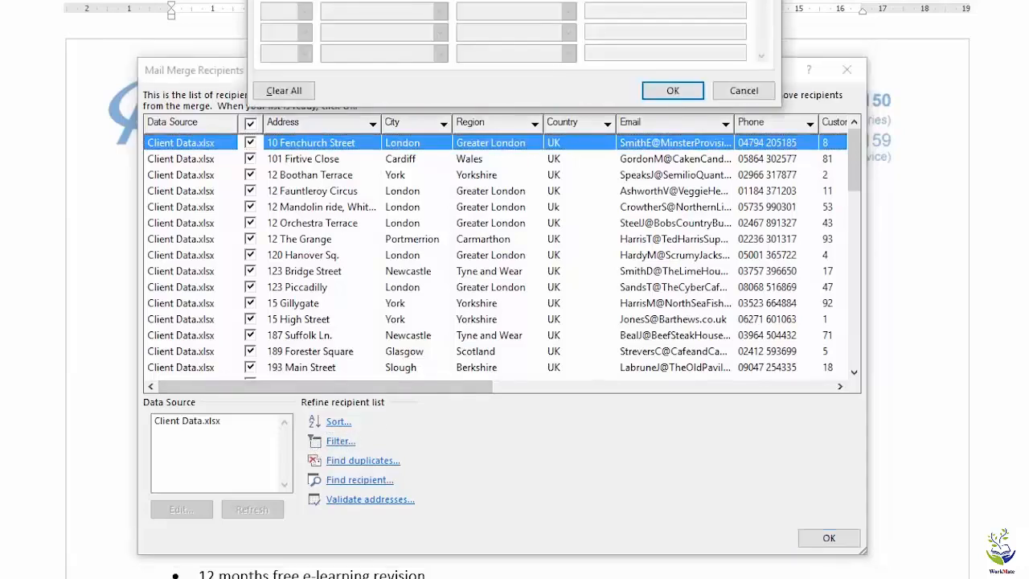
{"action": "left_click_drag", "start_coordinate": [541, 0], "coordinate": [472, 161]}
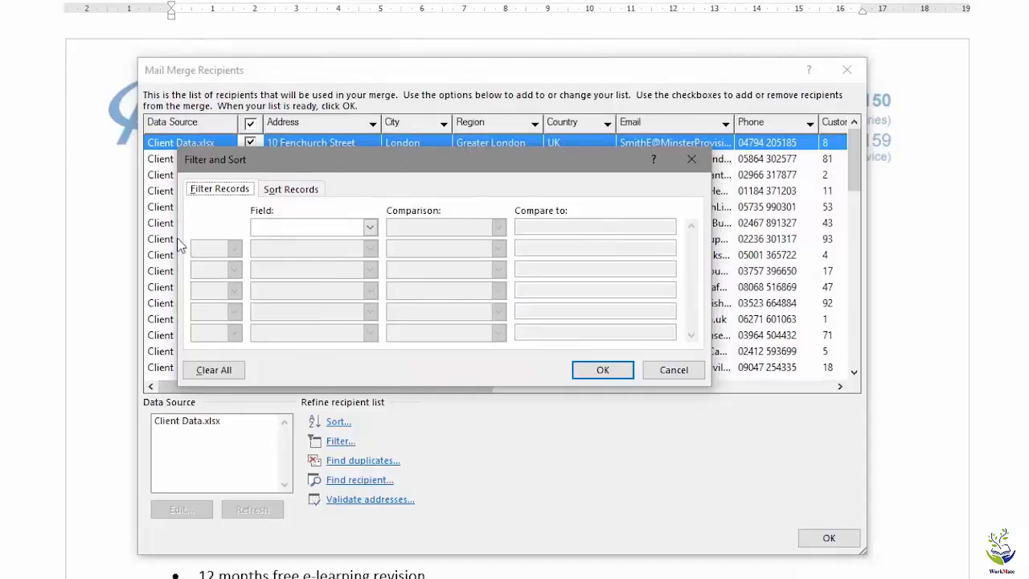
{"action": "left_click", "coordinate": [369, 228]}
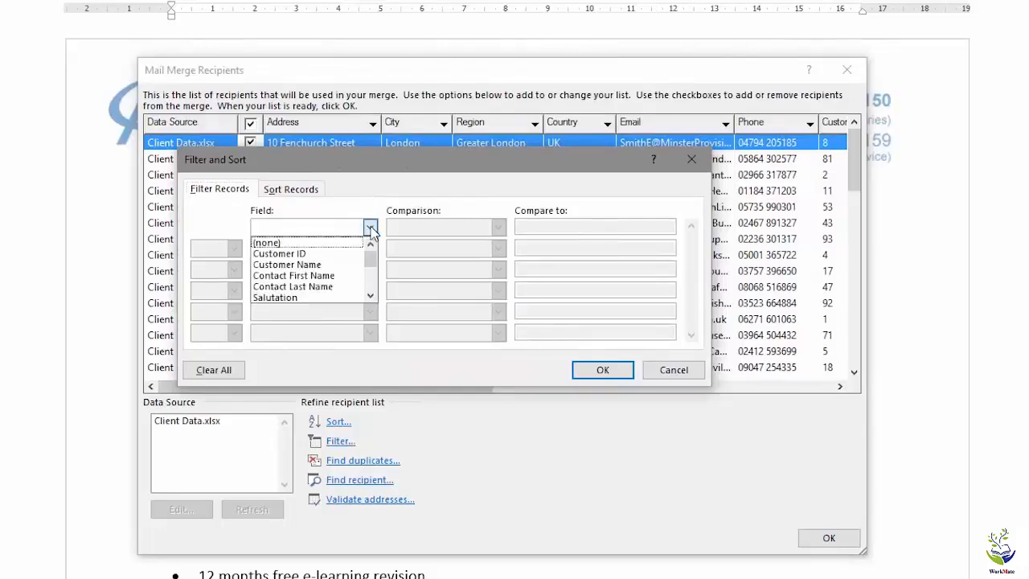
{"action": "left_click", "coordinate": [369, 295]}
{"action": "left_click", "coordinate": [370, 295]}
{"action": "left_click", "coordinate": [369, 295]}
{"action": "left_click", "coordinate": [369, 295]}
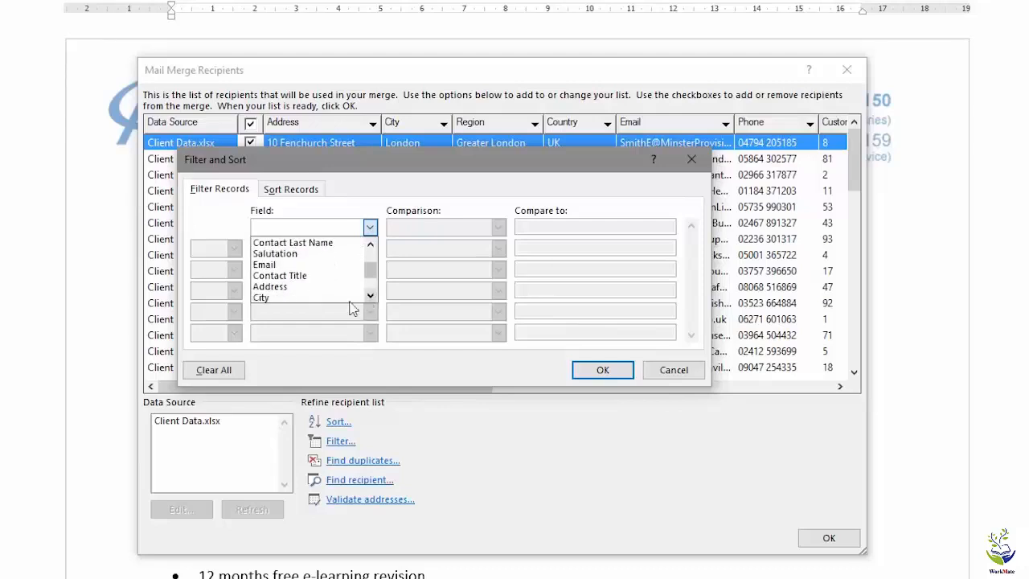
{"action": "left_click", "coordinate": [288, 306]}
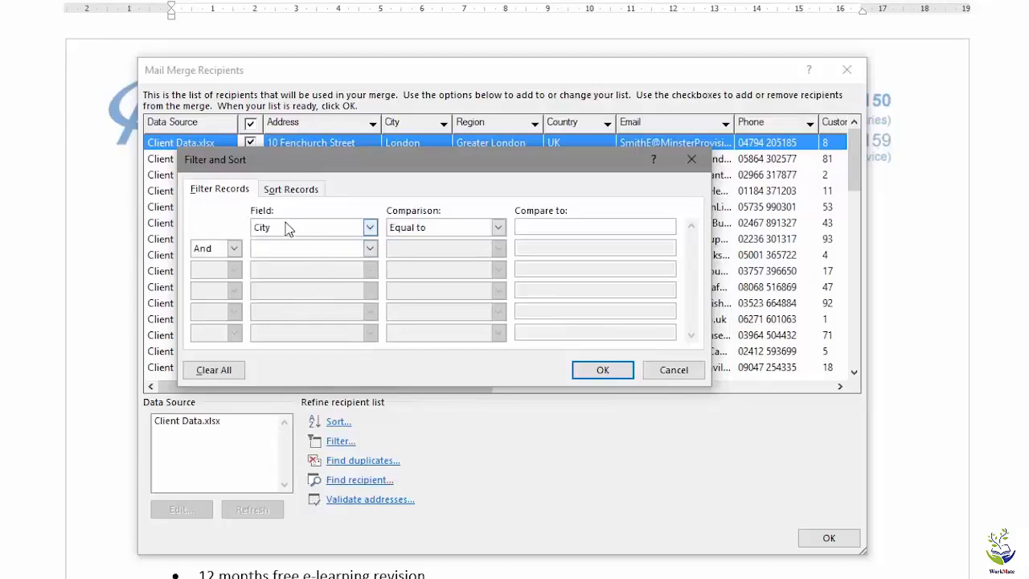
{"action": "left_click", "coordinate": [498, 228]}
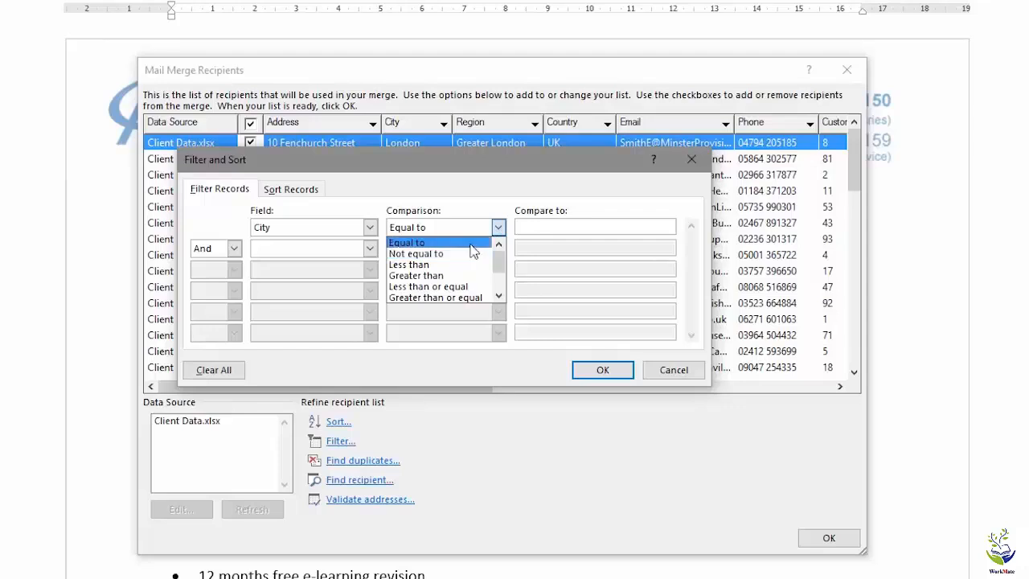
{"action": "left_click", "coordinate": [471, 245]}
{"action": "left_click", "coordinate": [529, 227]}
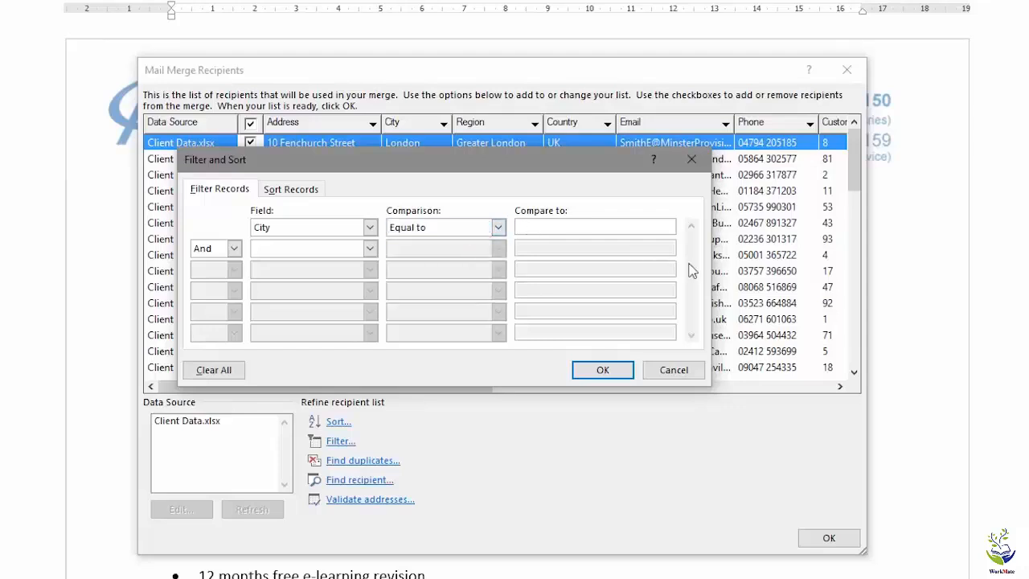
{"action": "type", "text": "London"}
{"action": "left_click", "coordinate": [598, 373]}
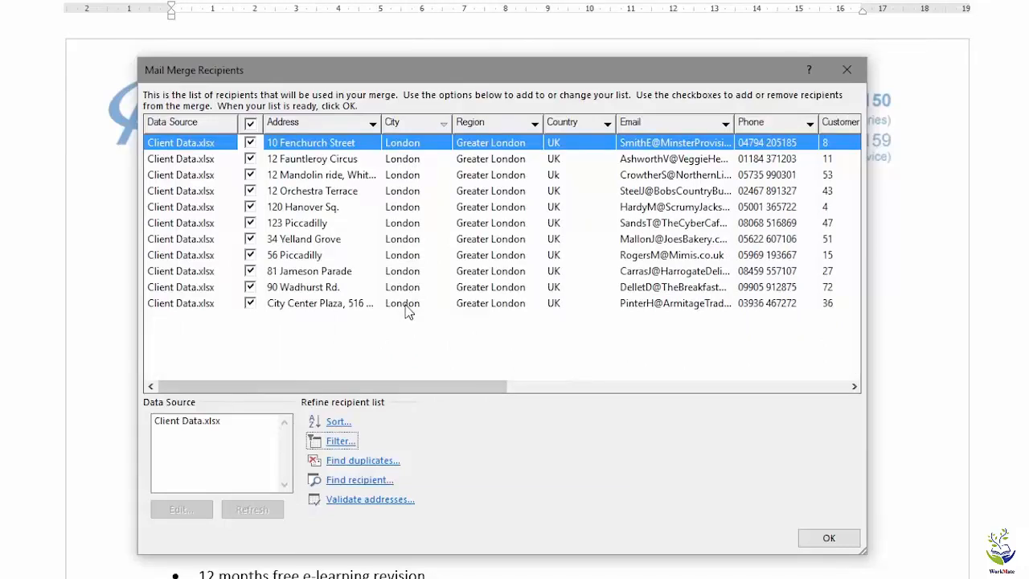
Remove the City filter by setting its field to (none), then close the recipient list
{"action": "left_click", "coordinate": [341, 443]}
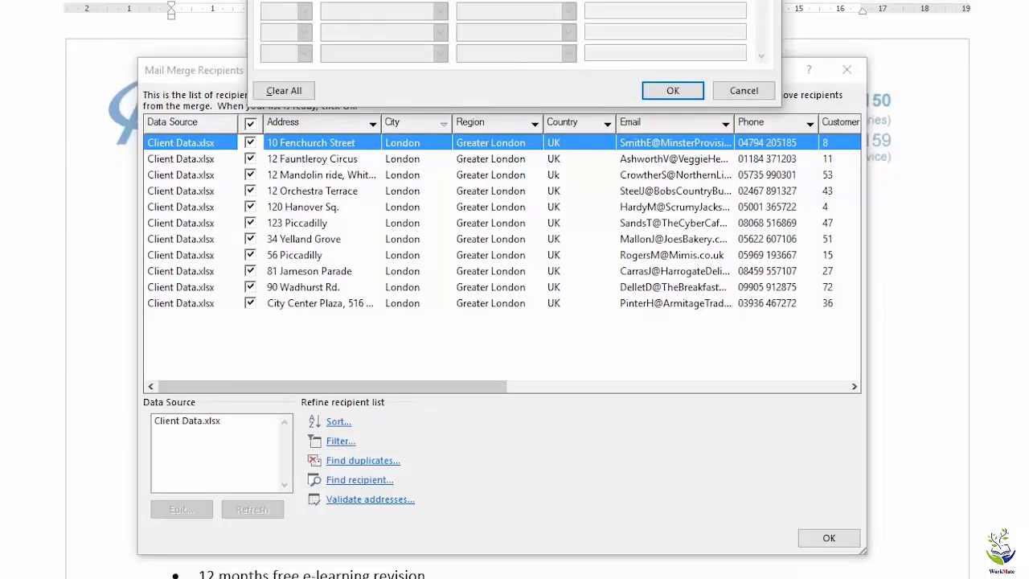
{"action": "left_click_drag", "start_coordinate": [492, 0], "coordinate": [457, 174]}
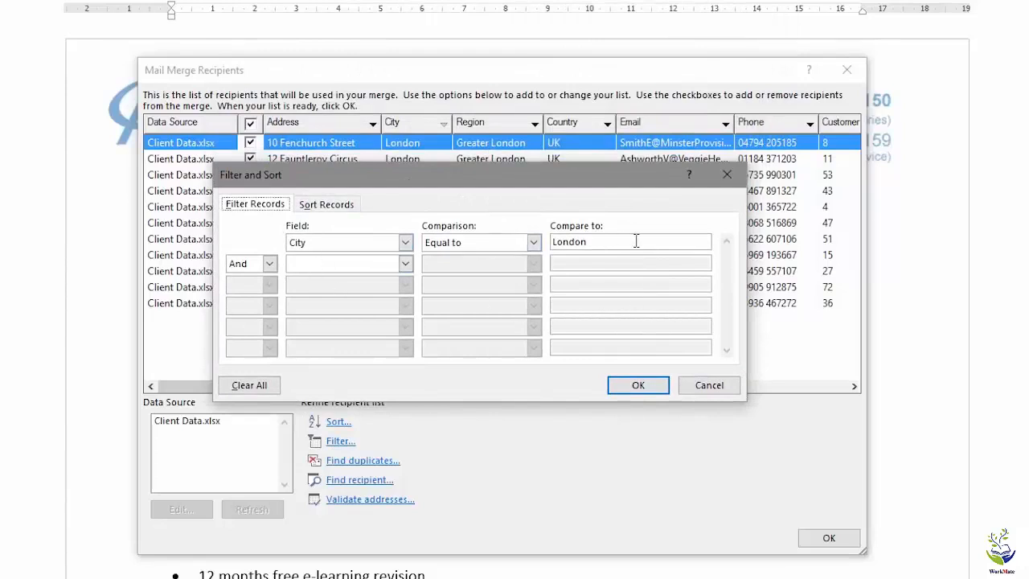
{"action": "left_click", "coordinate": [405, 245]}
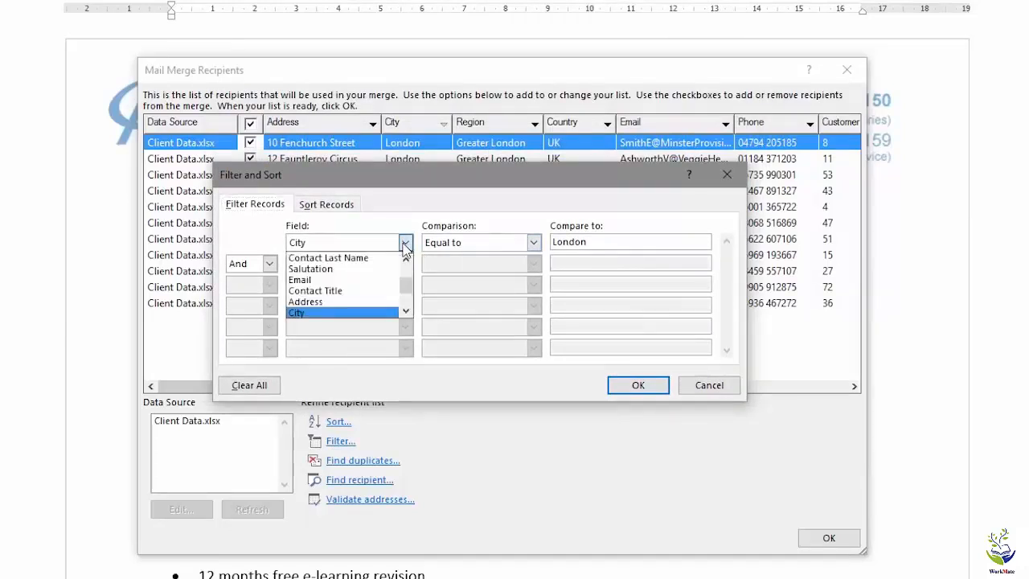
{"action": "left_click_drag", "start_coordinate": [408, 288], "coordinate": [408, 257]}
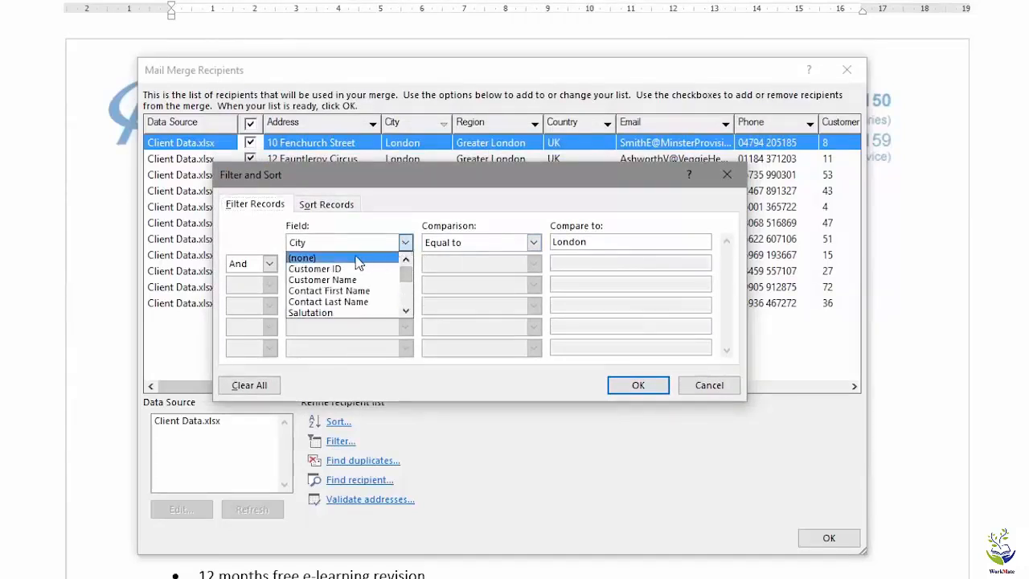
{"action": "left_click", "coordinate": [358, 258]}
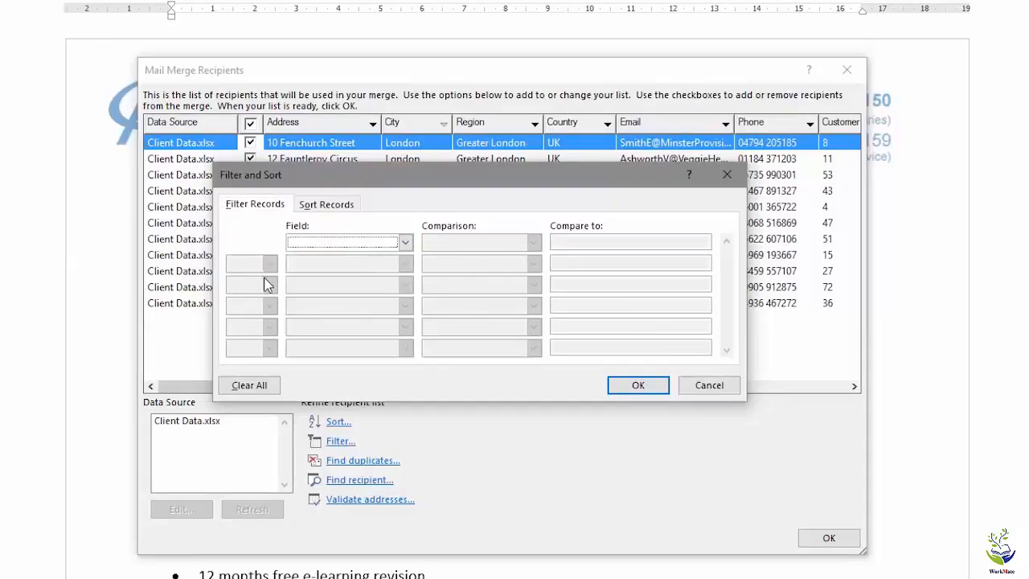
{"action": "left_click", "coordinate": [637, 386]}
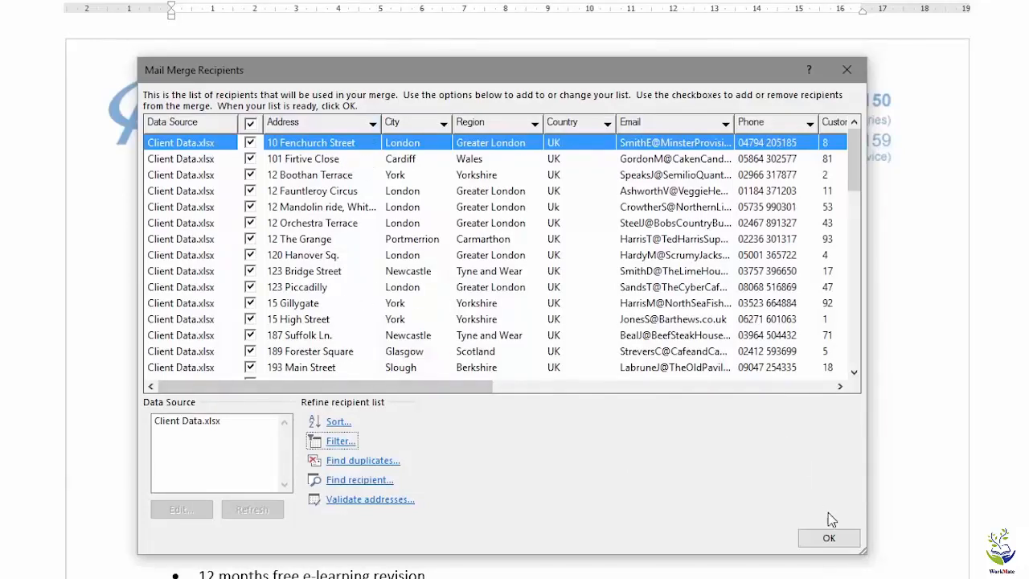
{"action": "left_click", "coordinate": [831, 537]}
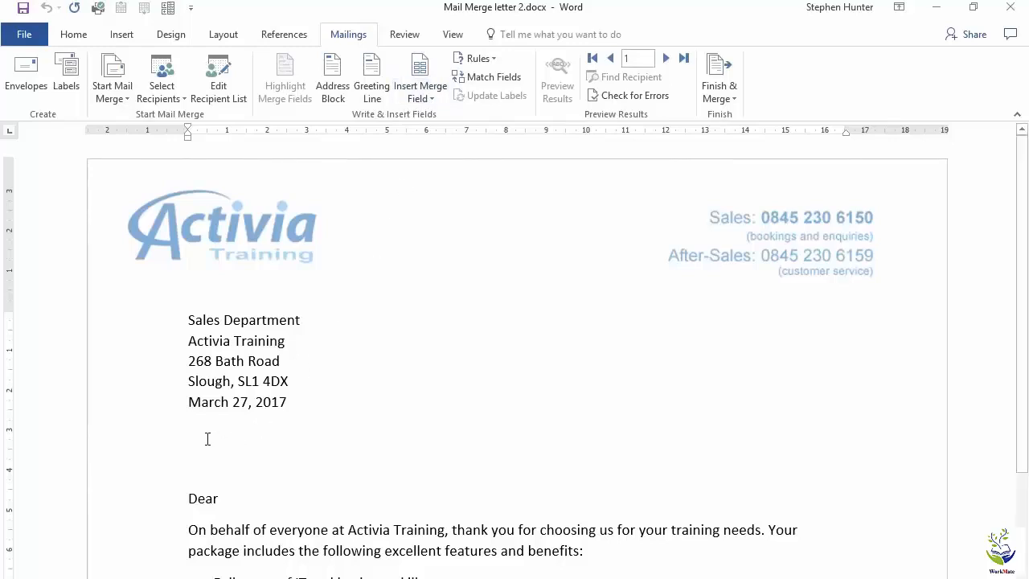
Insert the Salutation, Contact_First_Name and Contact_Last_Name merge fields on the recipient line below the date, then start a new line
{"action": "left_click", "coordinate": [430, 100]}
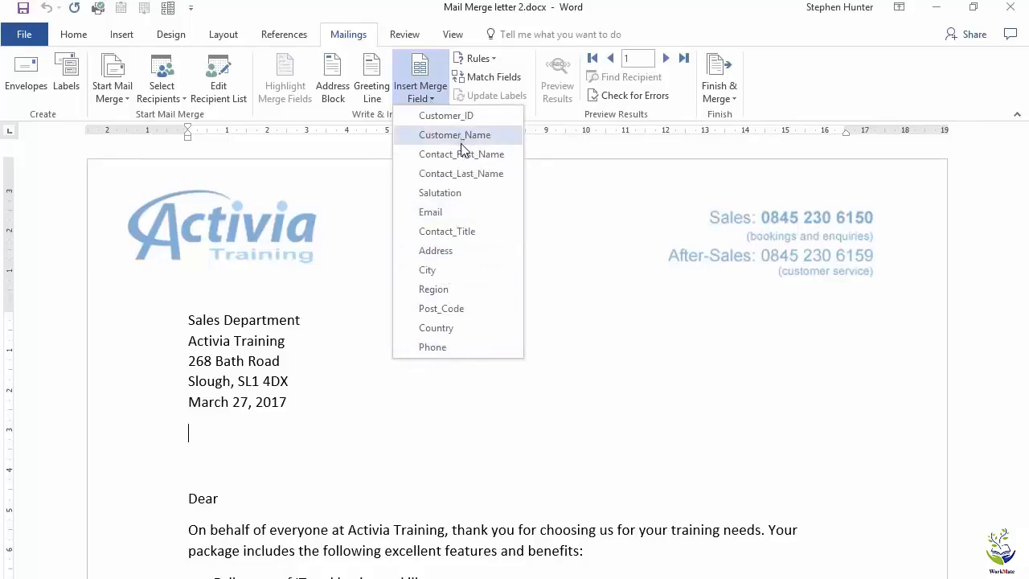
{"action": "left_click", "coordinate": [454, 194]}
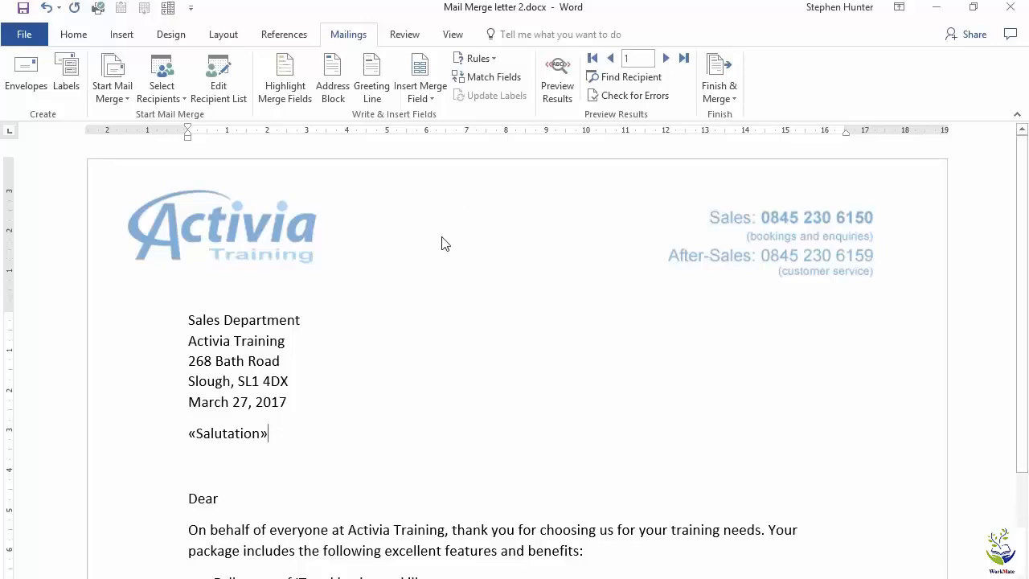
{"action": "left_click", "coordinate": [428, 98]}
{"action": "left_click", "coordinate": [447, 160]}
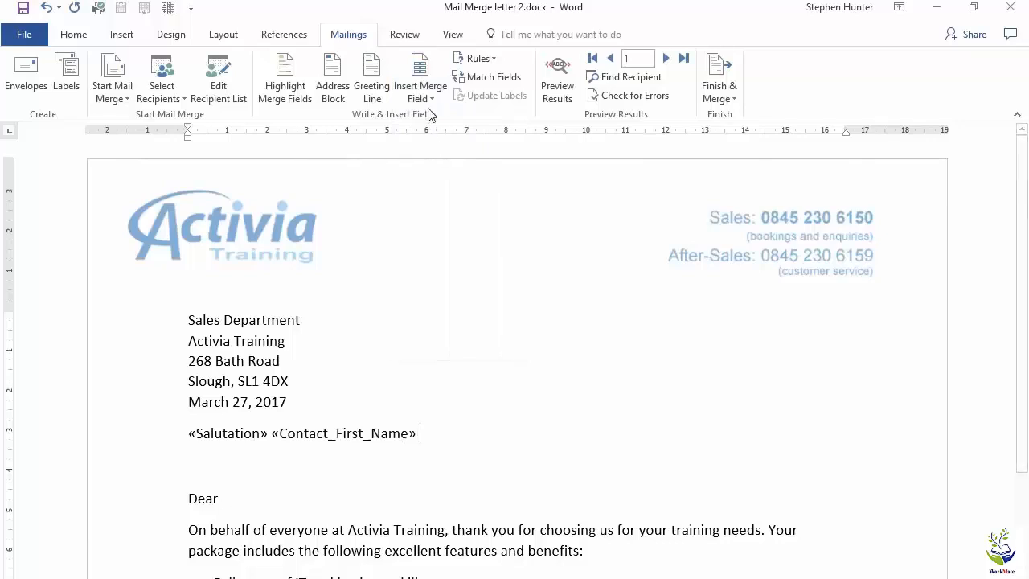
{"action": "left_click", "coordinate": [424, 96]}
{"action": "left_click", "coordinate": [444, 174]}
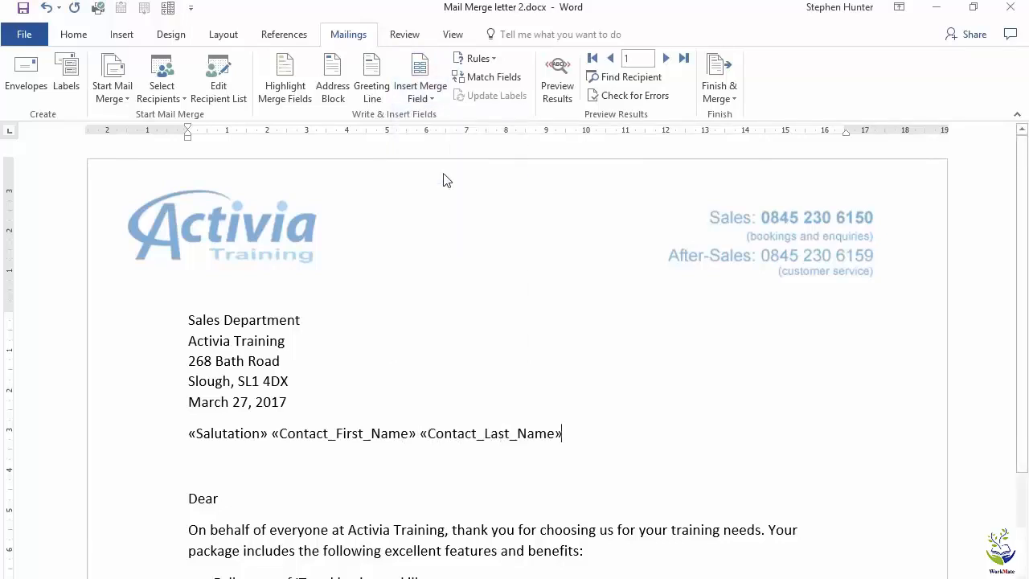
{"action": "key", "text": "Return"}
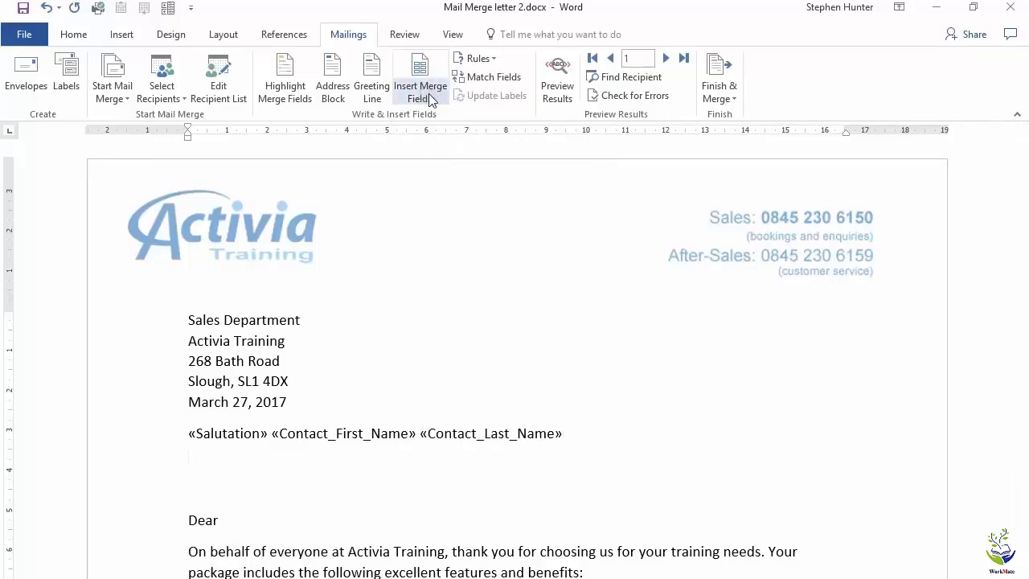
Insert the Customer_Name and Address merge fields on separate lines of the recipient address
{"action": "left_click", "coordinate": [429, 98]}
{"action": "left_click", "coordinate": [445, 135]}
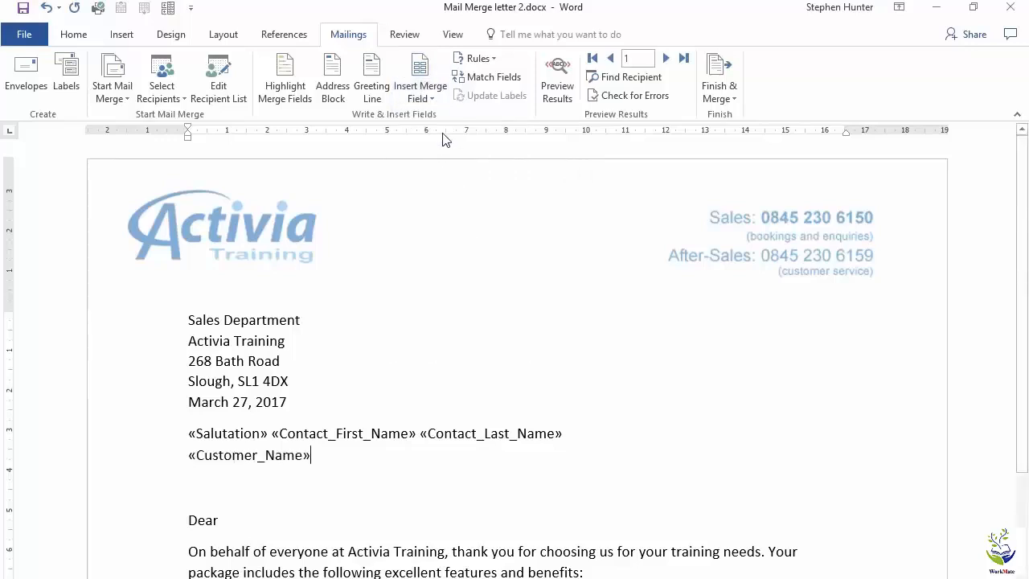
{"action": "key", "text": "Return"}
{"action": "left_click", "coordinate": [426, 97]}
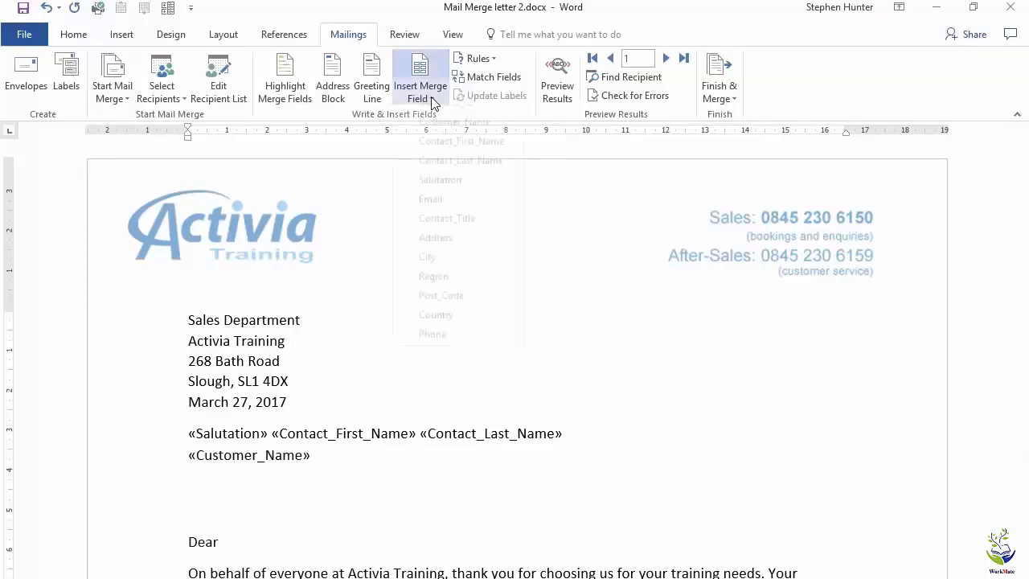
{"action": "left_click", "coordinate": [446, 251]}
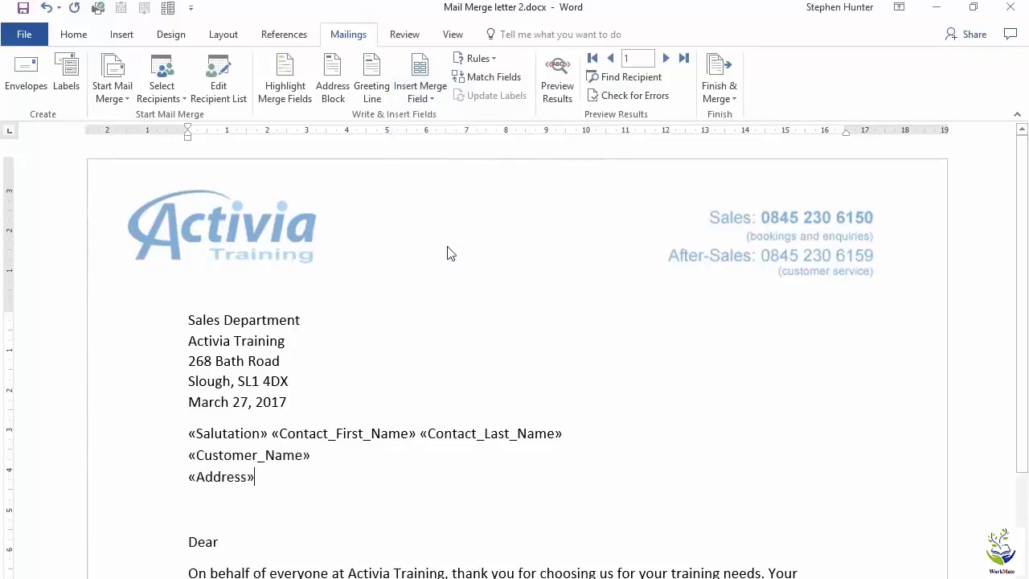
{"action": "key", "text": "Return"}
Add the City field followed by a comma and Post_Code, then the Country field on the next line
{"action": "left_click", "coordinate": [421, 94]}
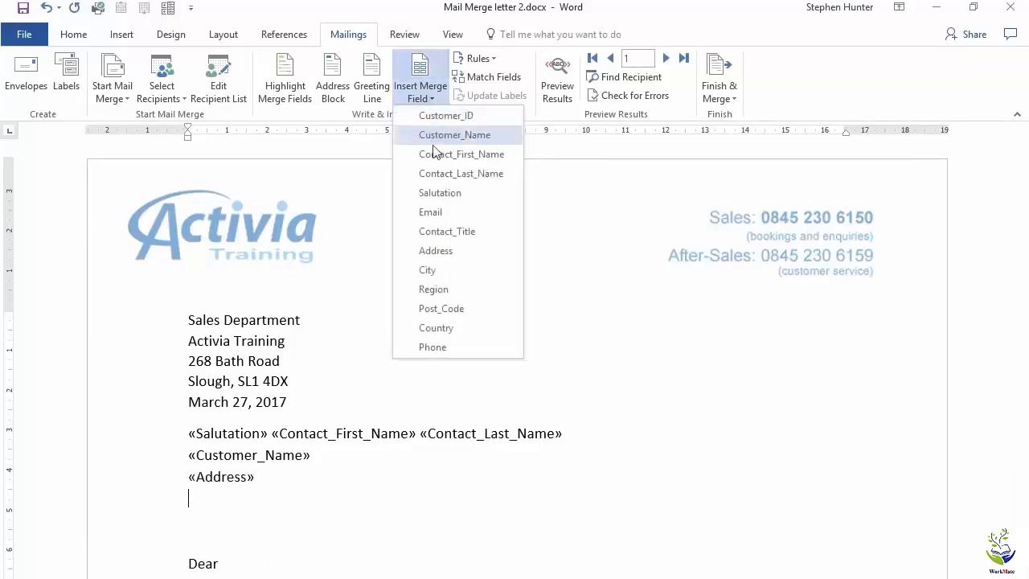
{"action": "left_click", "coordinate": [440, 270]}
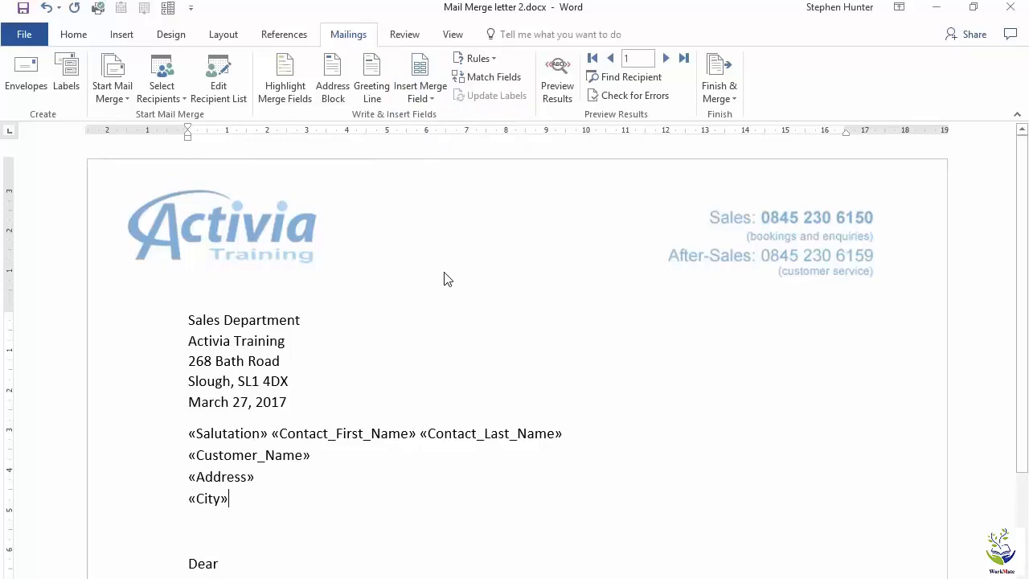
{"action": "type", "text": ","}
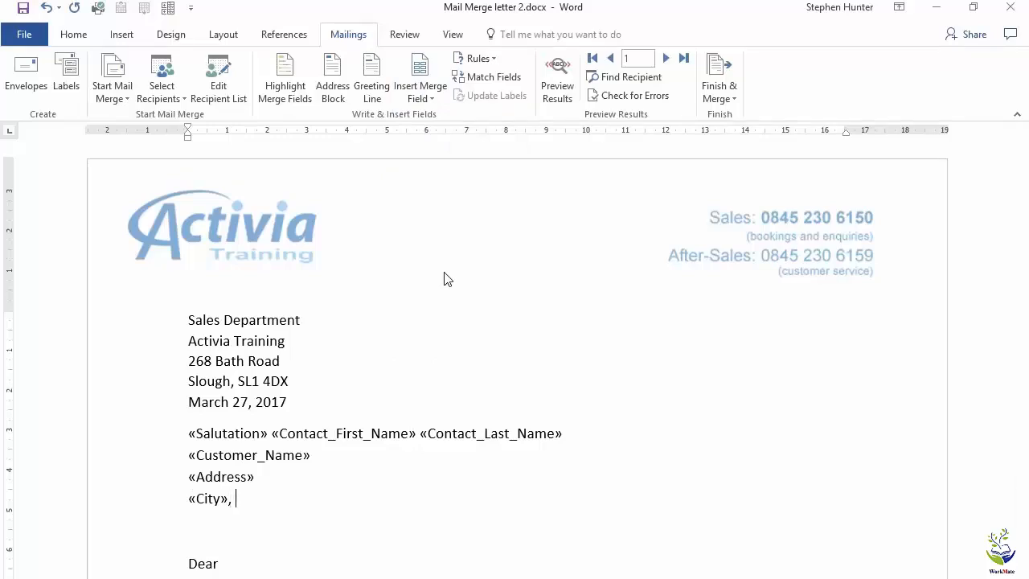
{"action": "left_click", "coordinate": [418, 95]}
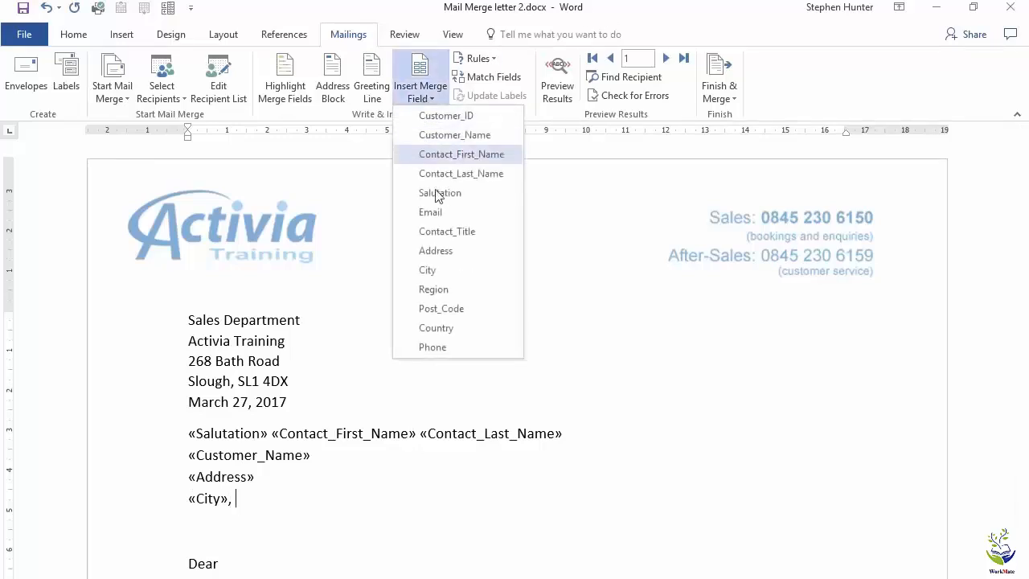
{"action": "left_click", "coordinate": [443, 308]}
{"action": "key", "text": "Return"}
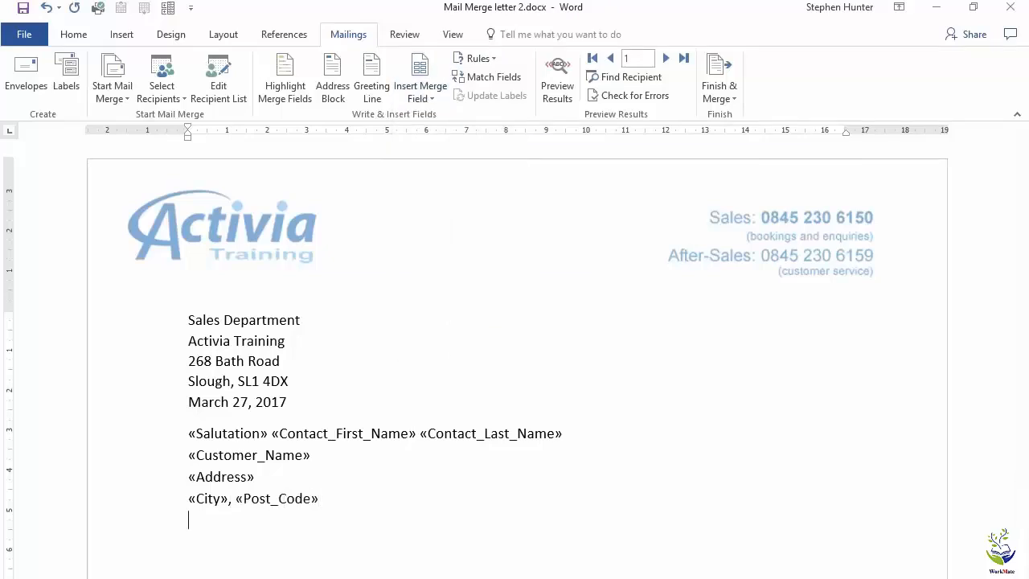
{"action": "left_click", "coordinate": [419, 92]}
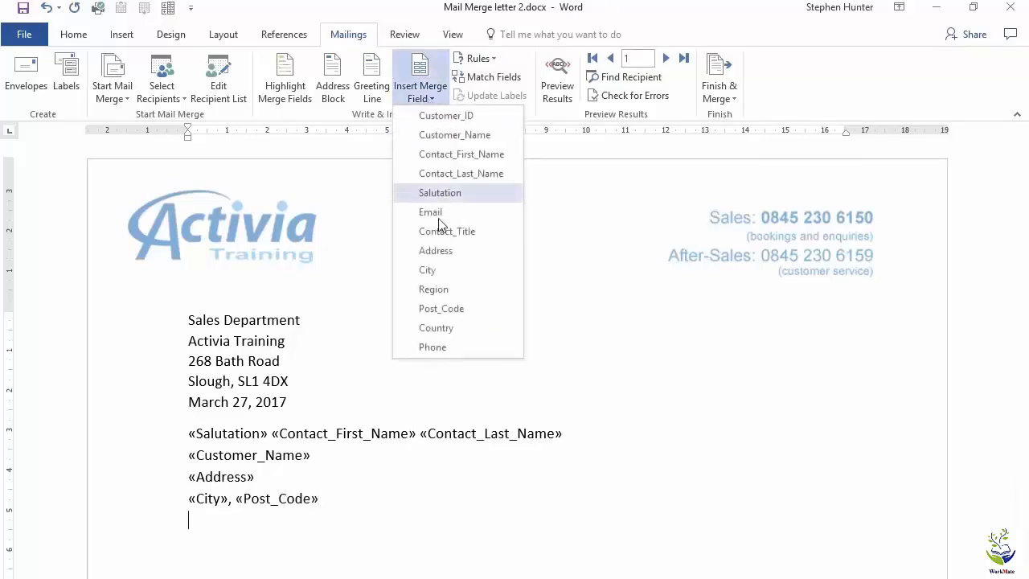
{"action": "left_click", "coordinate": [449, 328]}
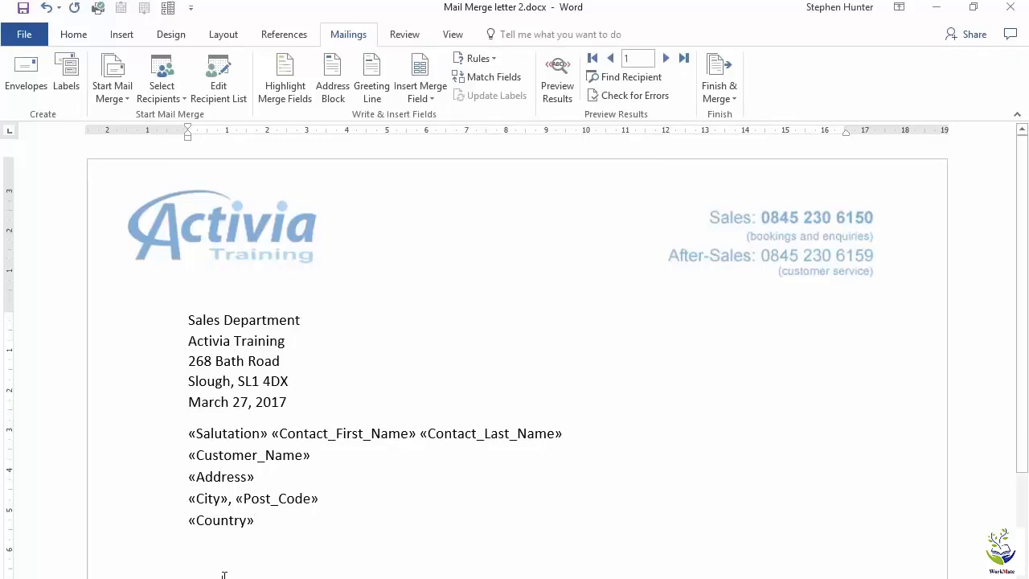
Insert the Salutation and Contact_Last_Name merge fields into the greeting line
{"action": "left_click", "coordinate": [426, 98]}
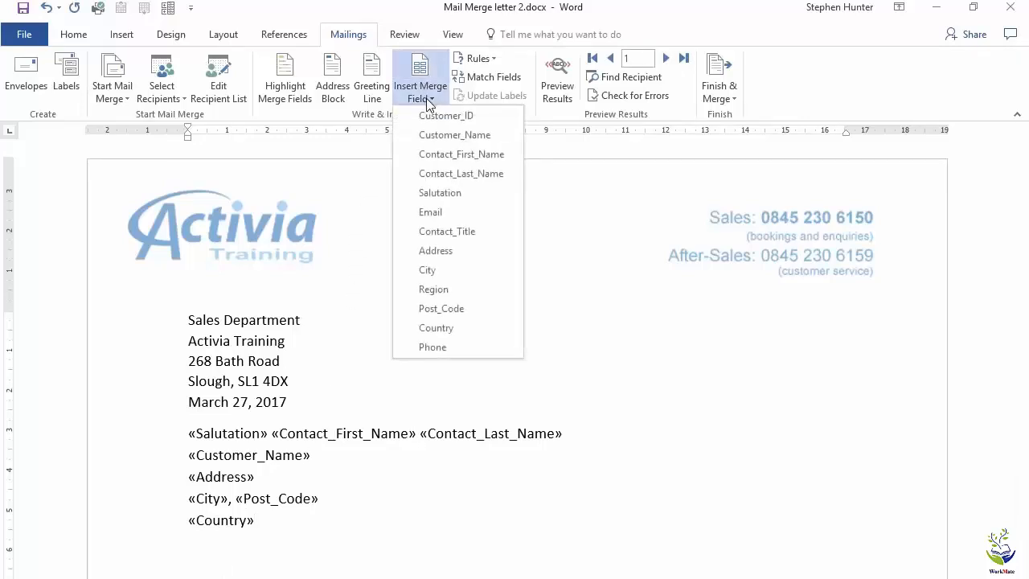
{"action": "left_click", "coordinate": [440, 192]}
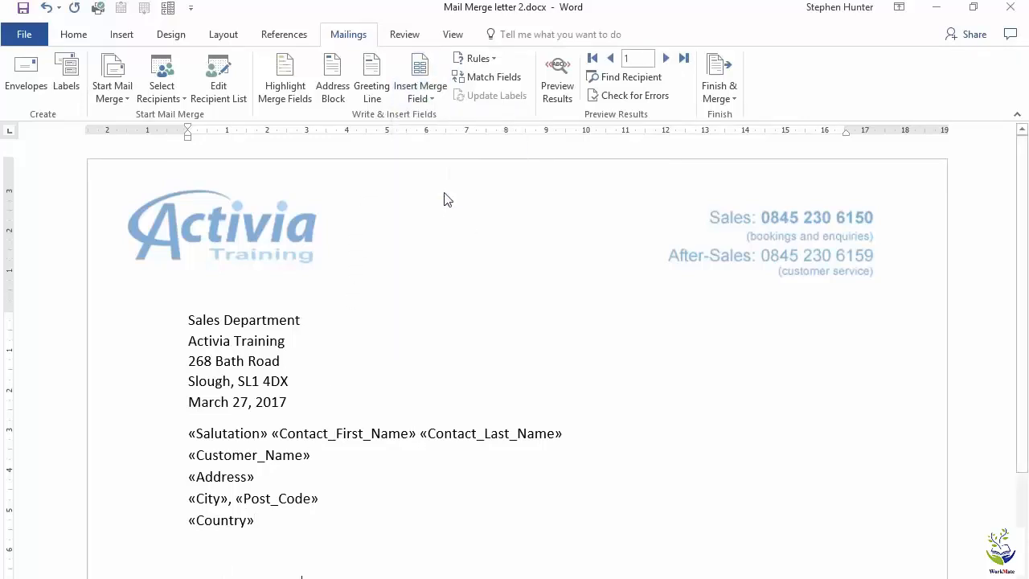
{"action": "left_click", "coordinate": [424, 97]}
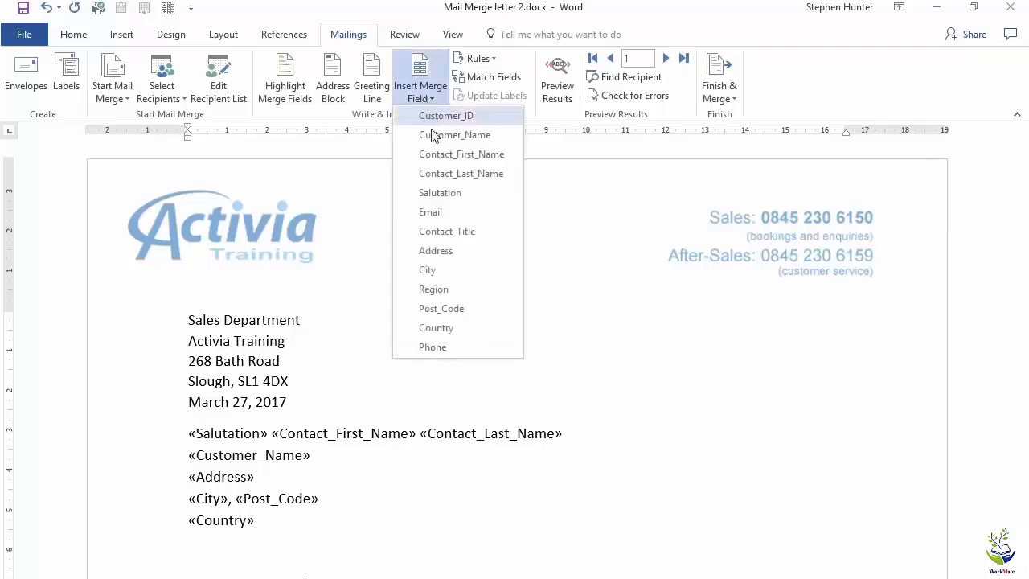
{"action": "left_click", "coordinate": [443, 173]}
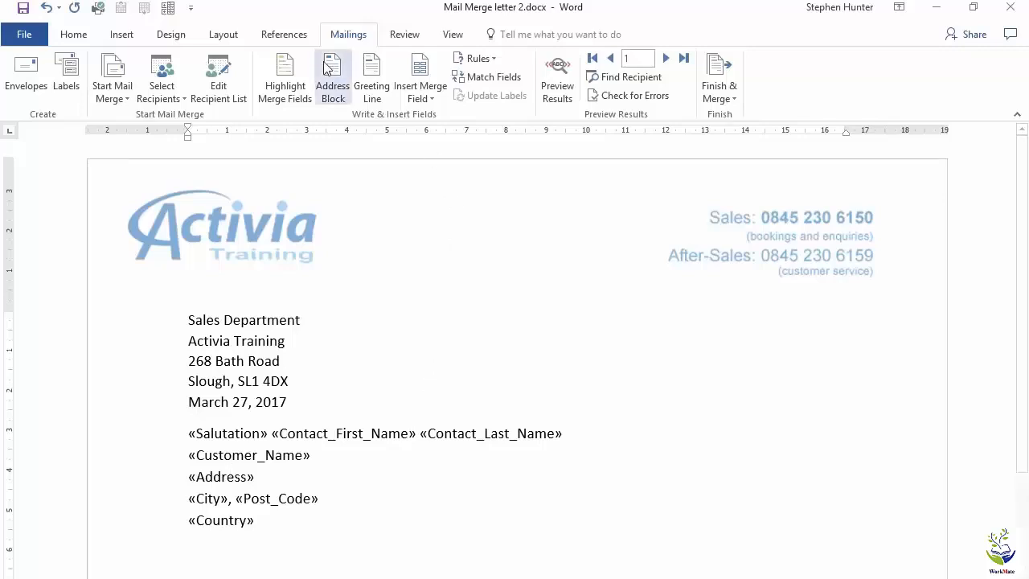
Turn on the merged-data preview and highlight the previewed recipient address block
{"action": "left_click", "coordinate": [561, 76]}
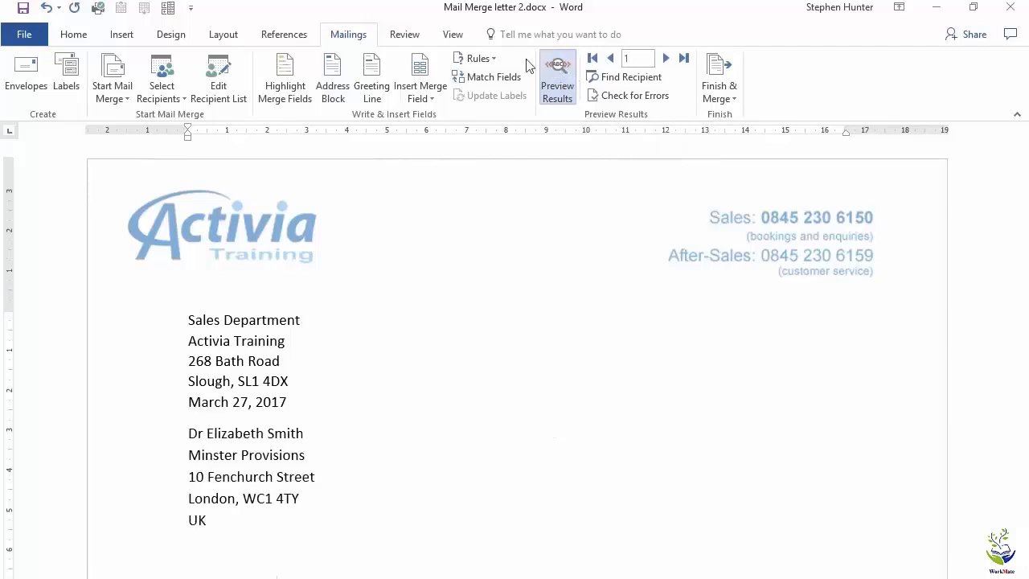
{"action": "left_click_drag", "start_coordinate": [143, 441], "coordinate": [146, 518]}
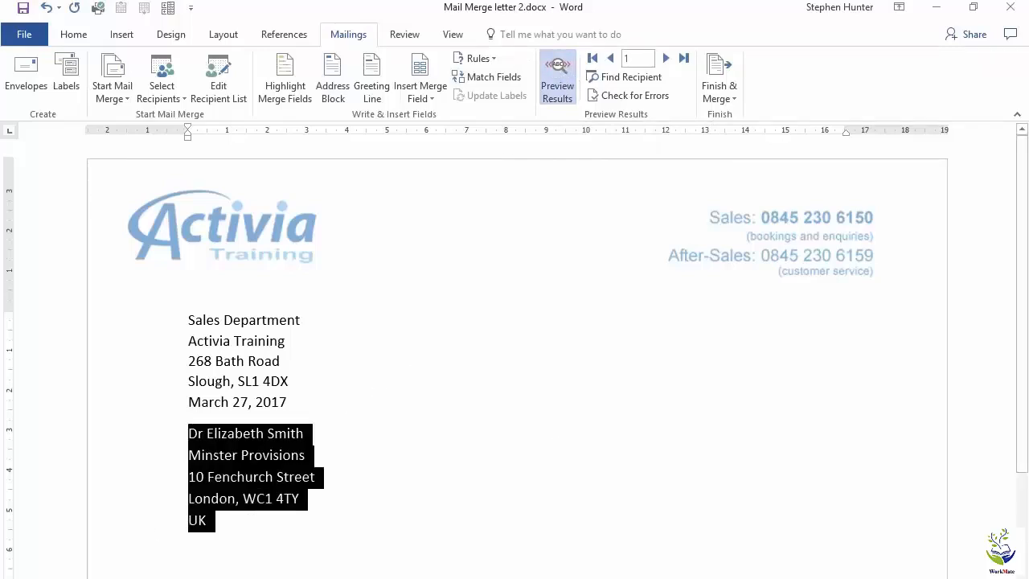
{"action": "left_click", "coordinate": [148, 577]}
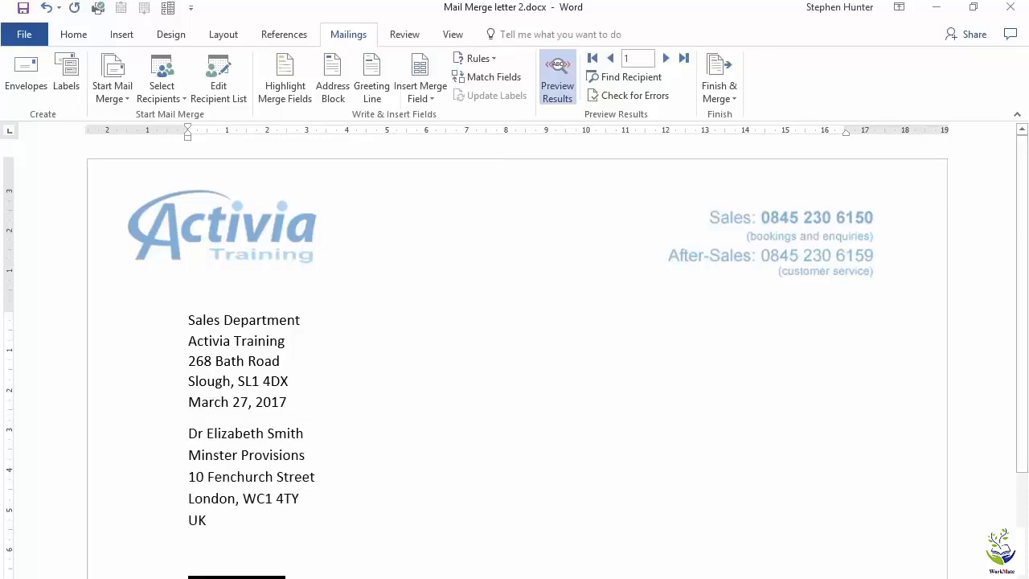
{"action": "left_click", "coordinate": [381, 531]}
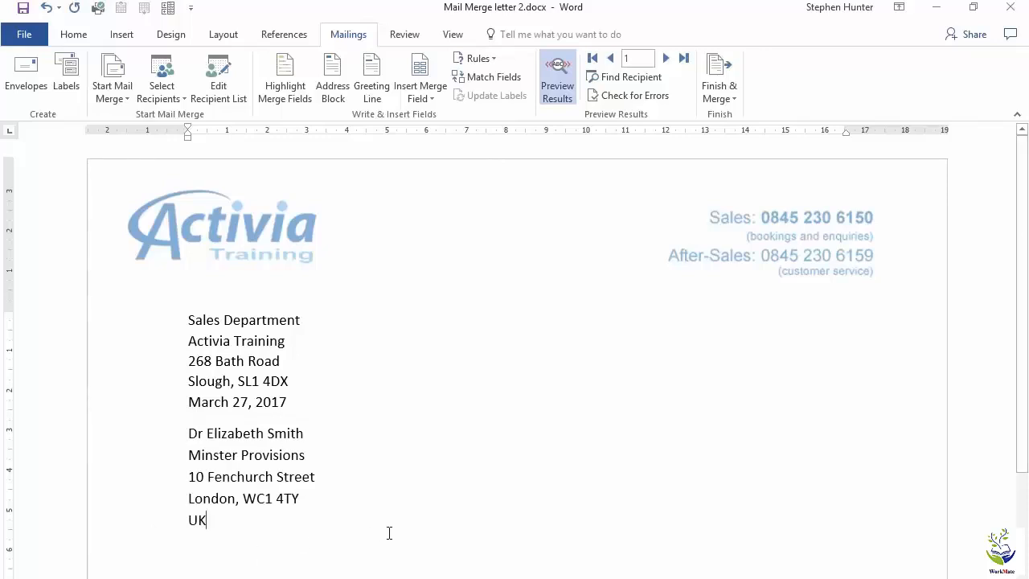
Step forward through the previewed recipient letters up to record 10
{"action": "left_click", "coordinate": [546, 66]}
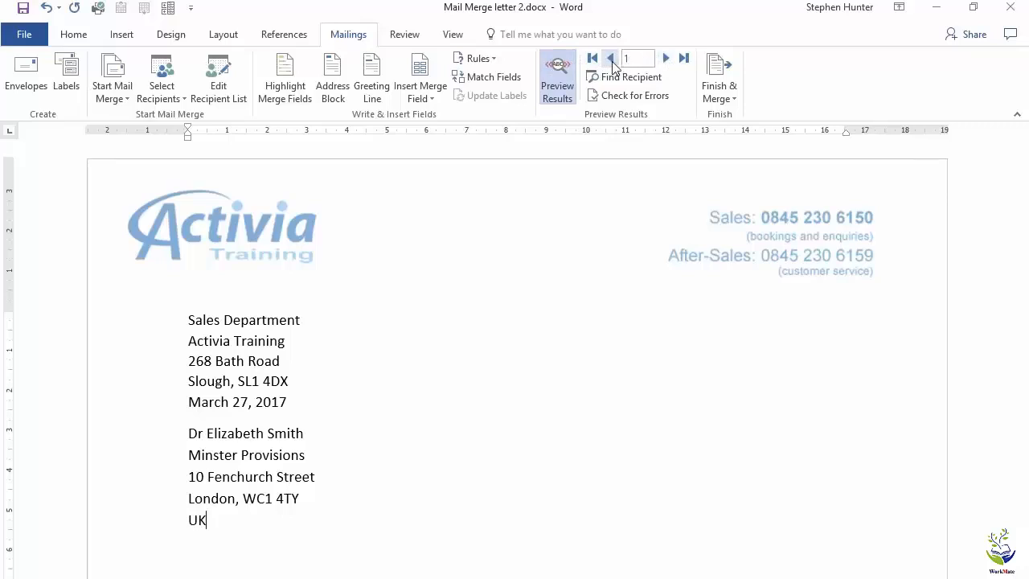
{"action": "left_click", "coordinate": [666, 59]}
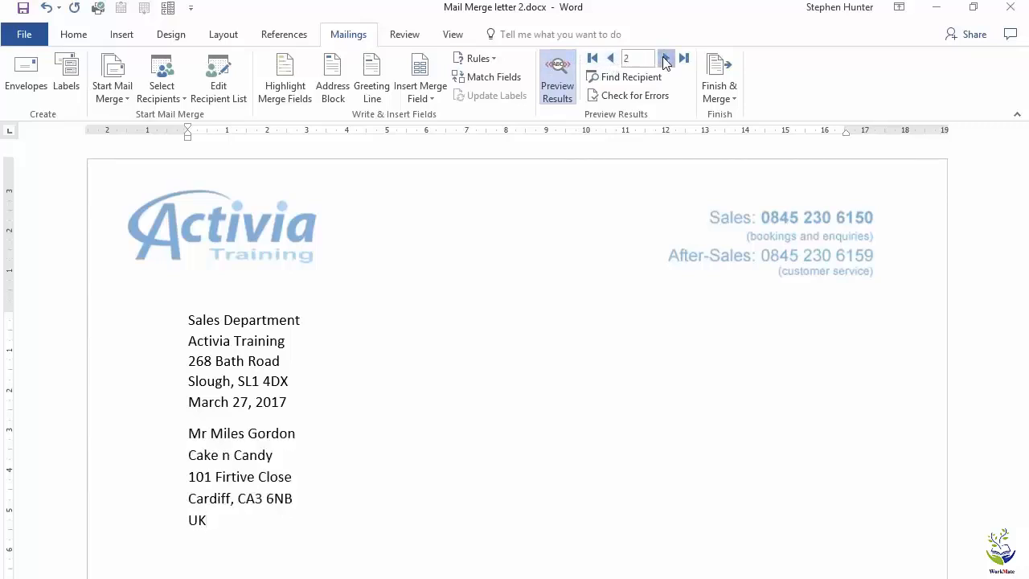
{"action": "left_click", "coordinate": [666, 59]}
{"action": "left_click", "coordinate": [665, 59]}
{"action": "left_click", "coordinate": [665, 59]}
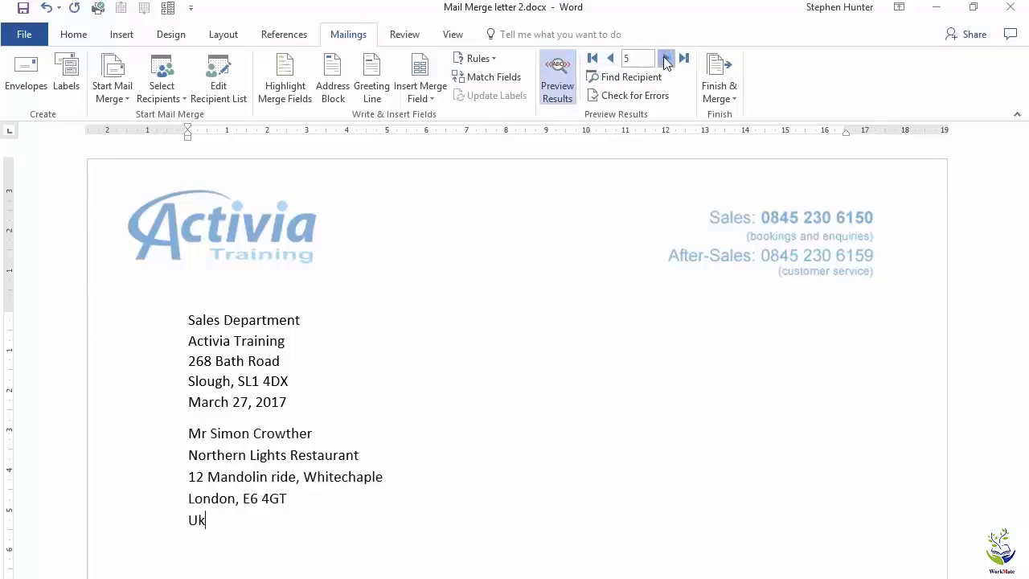
{"action": "left_click", "coordinate": [665, 59]}
{"action": "left_click", "coordinate": [665, 59]}
{"action": "left_click", "coordinate": [665, 58]}
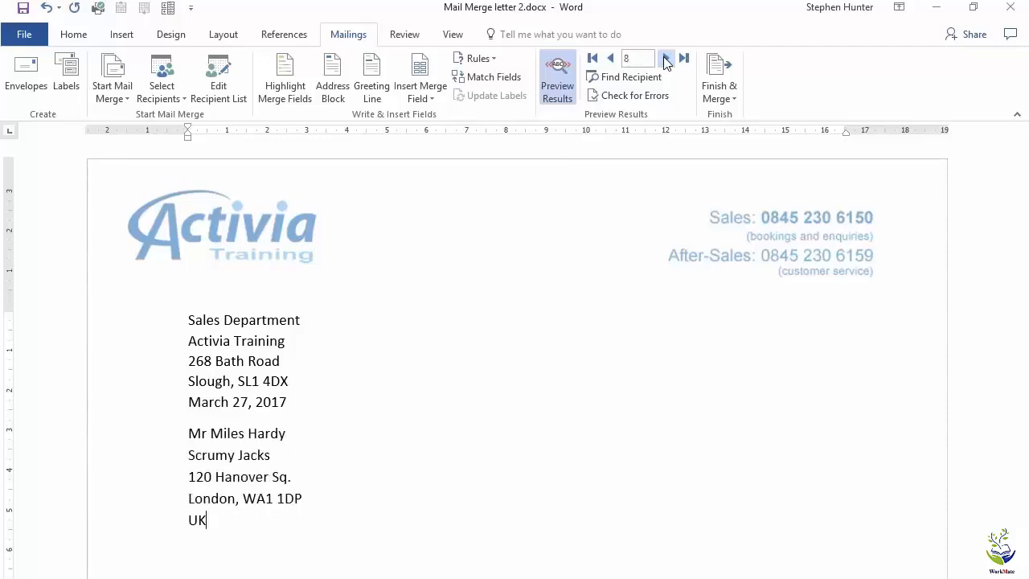
{"action": "left_click", "coordinate": [665, 58]}
{"action": "left_click", "coordinate": [665, 59]}
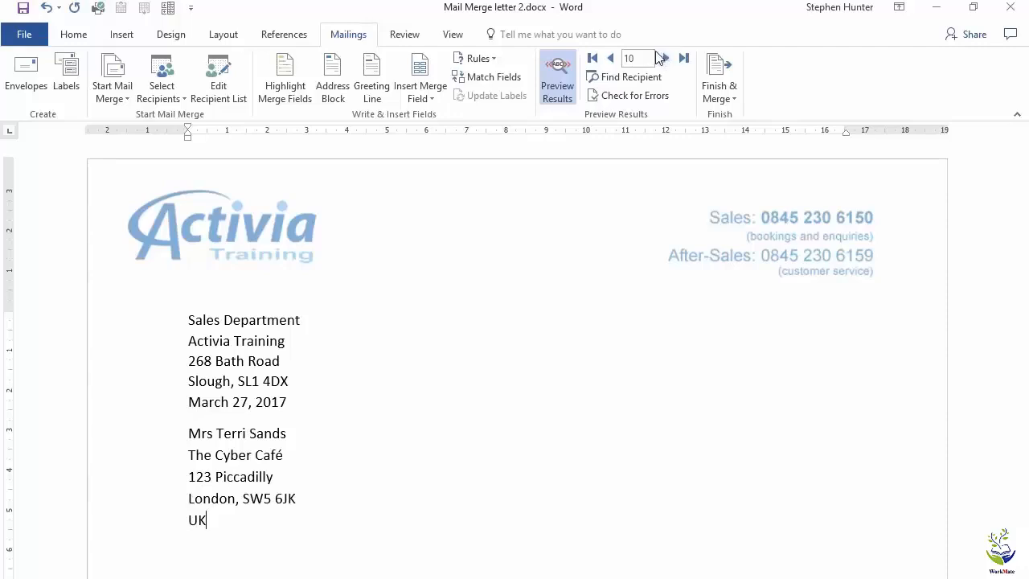
Finish the merge by editing individual documents, merging all records into a new document
{"action": "left_click", "coordinate": [733, 99]}
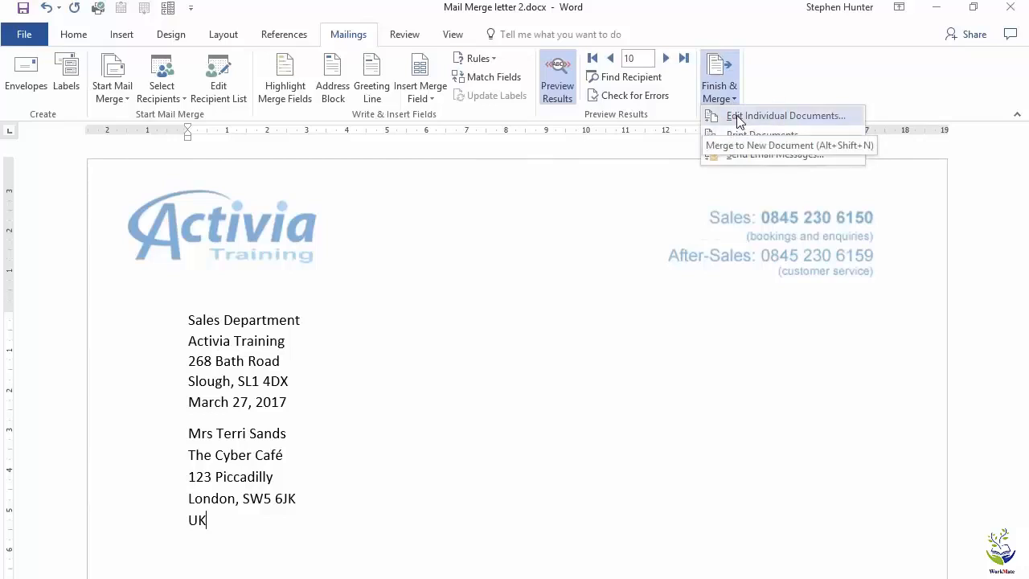
{"action": "left_click", "coordinate": [784, 120]}
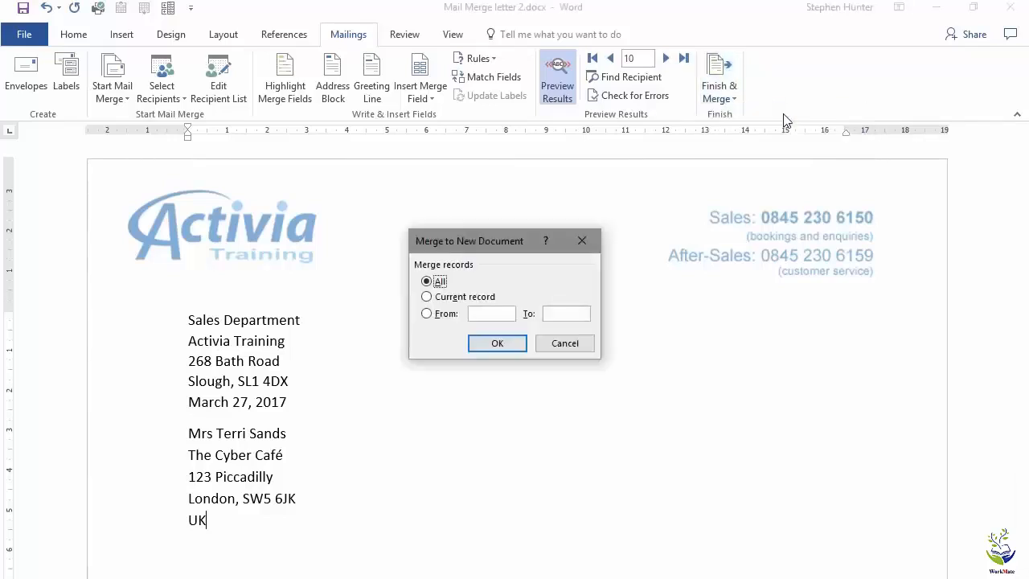
{"action": "left_click_drag", "start_coordinate": [475, 239], "coordinate": [562, 194]}
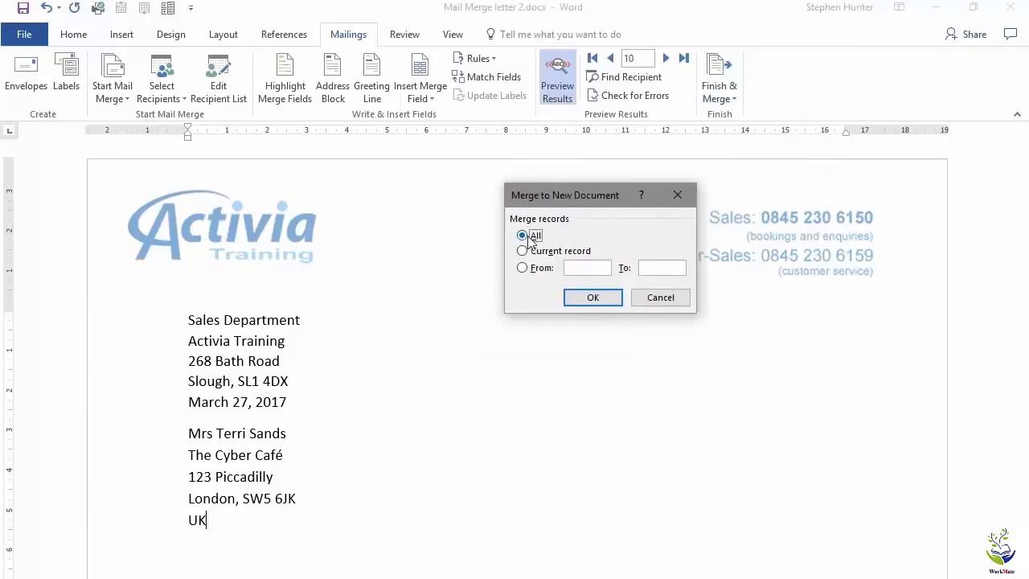
{"action": "left_click", "coordinate": [591, 298]}
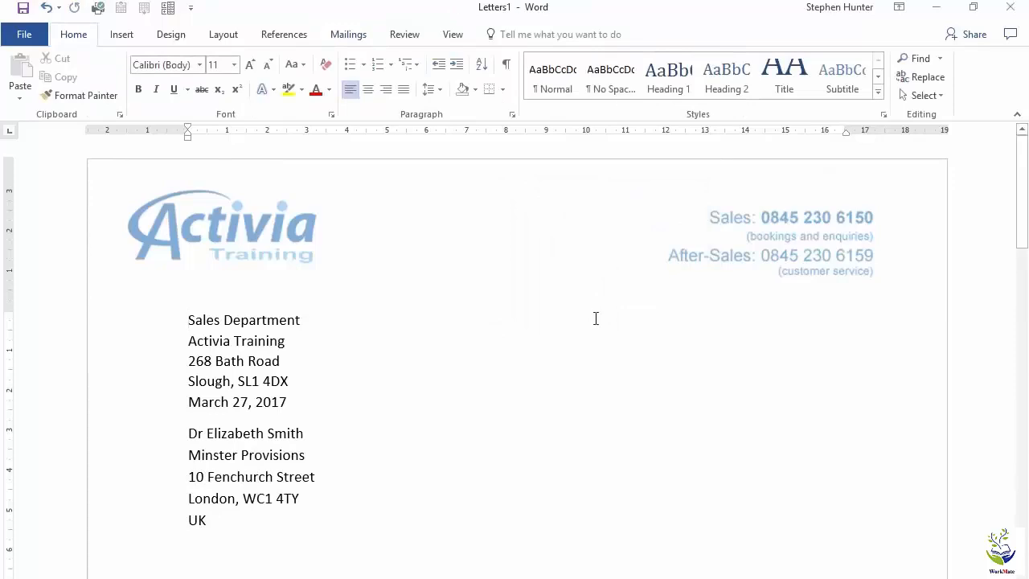
Scroll through the merged letters, highlighting one recipient's address block to examine the merged address and greeting
{"action": "scroll", "coordinate": [555, 307], "scroll_direction": "down", "scroll_amount": 5}
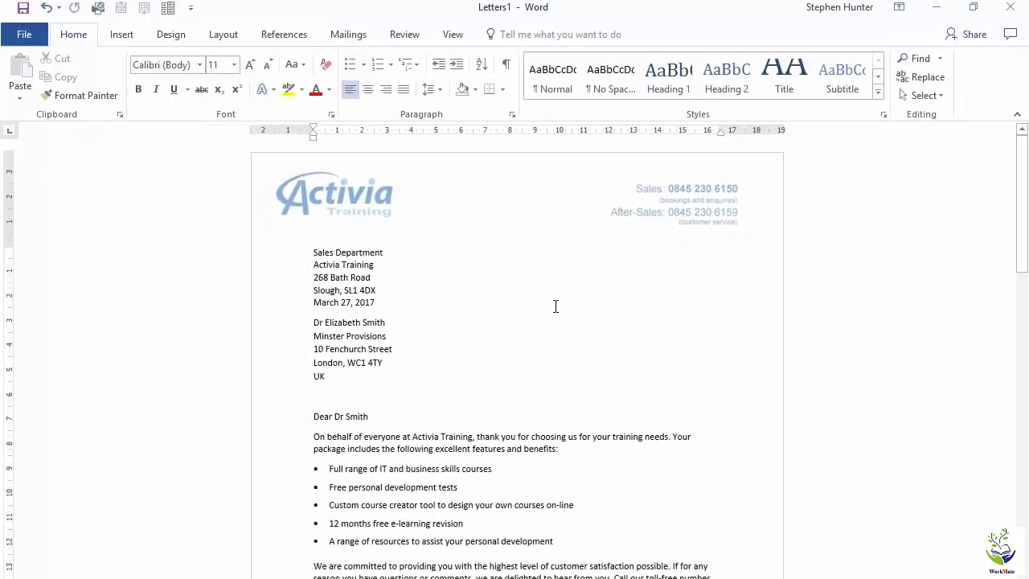
{"action": "scroll", "coordinate": [555, 306], "scroll_direction": "down", "scroll_amount": 15}
{"action": "scroll", "coordinate": [557, 307], "scroll_direction": "up", "scroll_amount": 8}
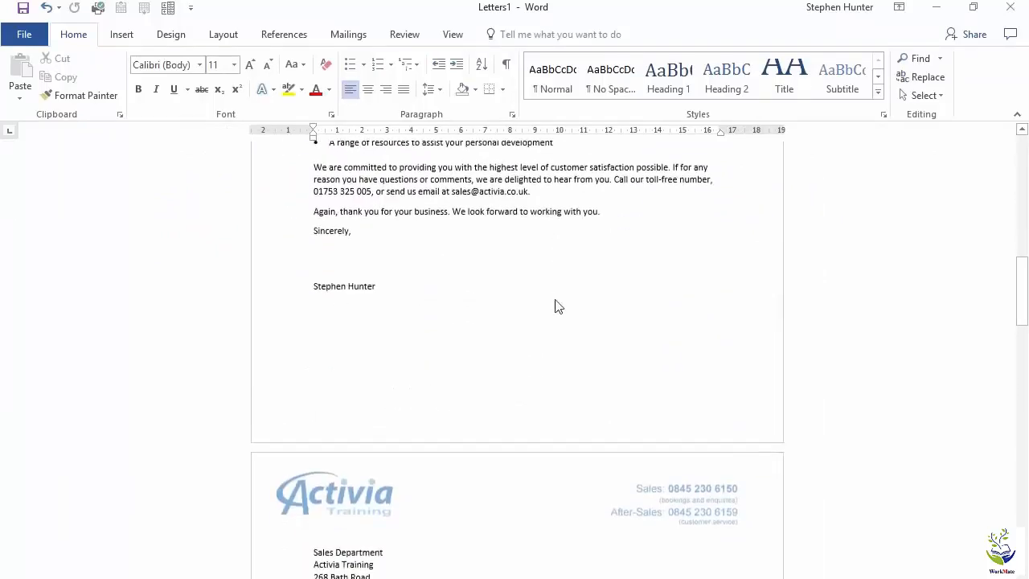
{"action": "scroll", "coordinate": [557, 306], "scroll_direction": "down", "scroll_amount": 20}
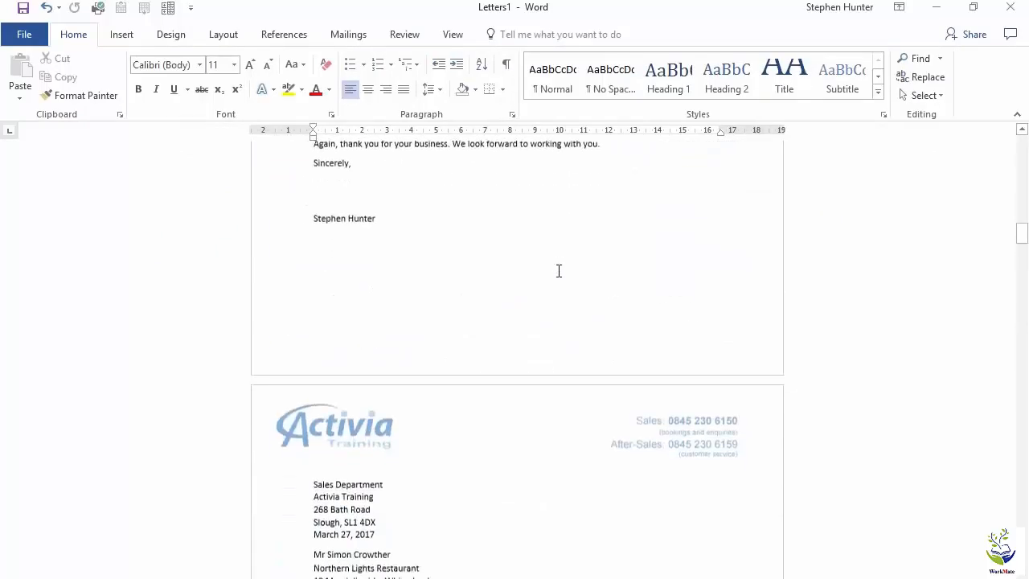
{"action": "scroll", "coordinate": [555, 281], "scroll_direction": "down", "scroll_amount": 20}
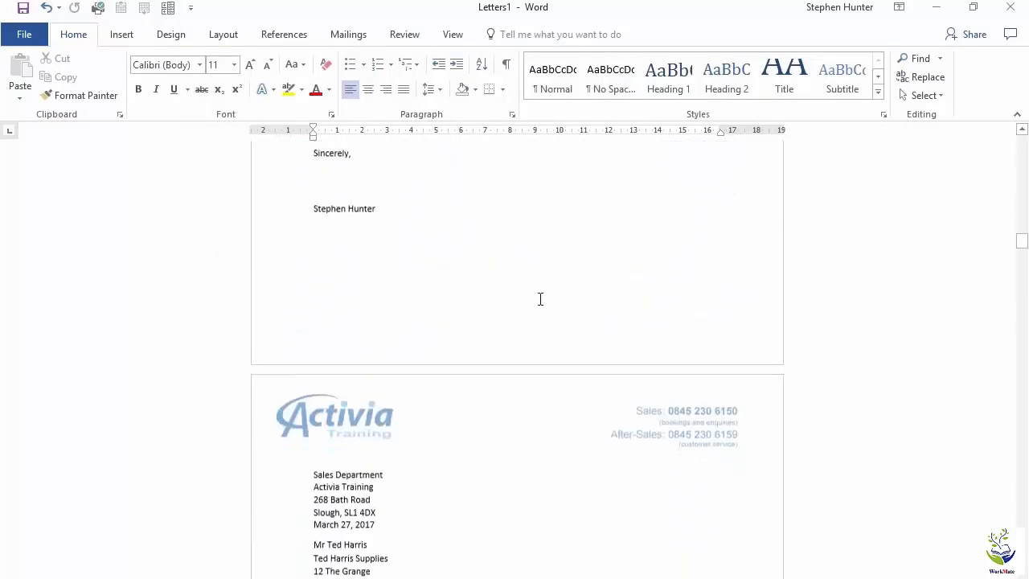
{"action": "scroll", "coordinate": [540, 299], "scroll_direction": "down", "scroll_amount": 5}
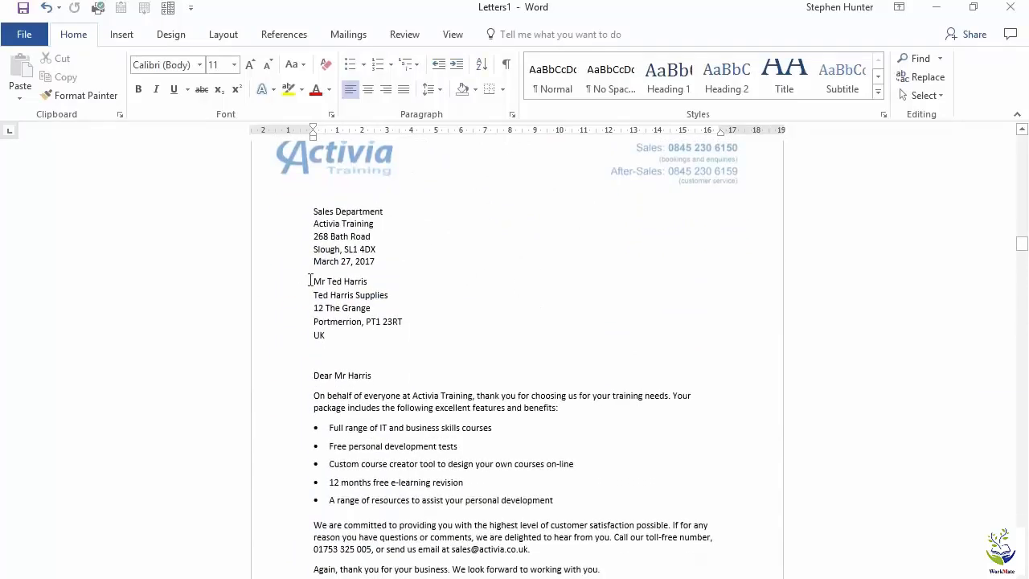
{"action": "left_click_drag", "start_coordinate": [289, 282], "coordinate": [291, 337]}
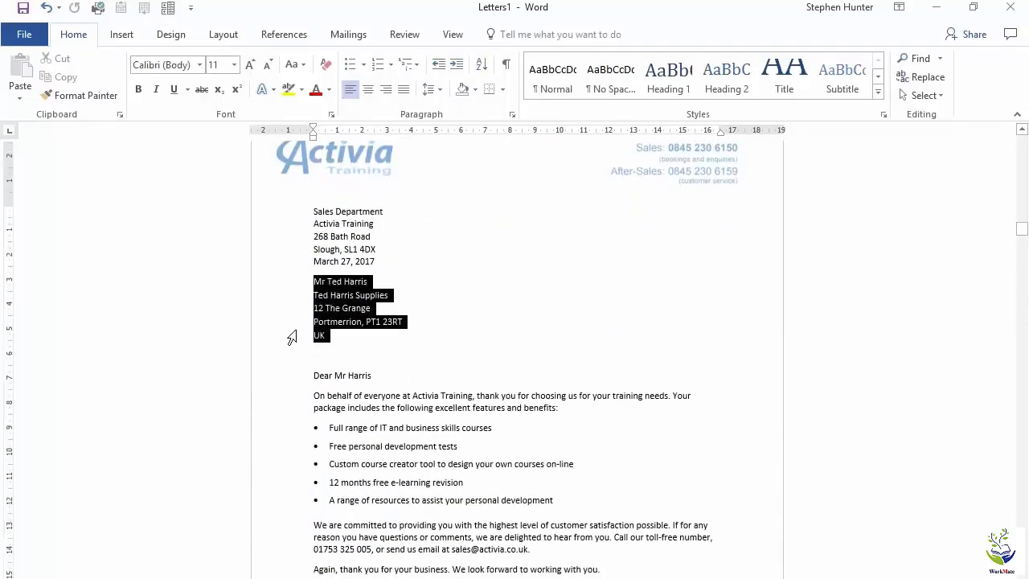
{"action": "left_click", "coordinate": [324, 376]}
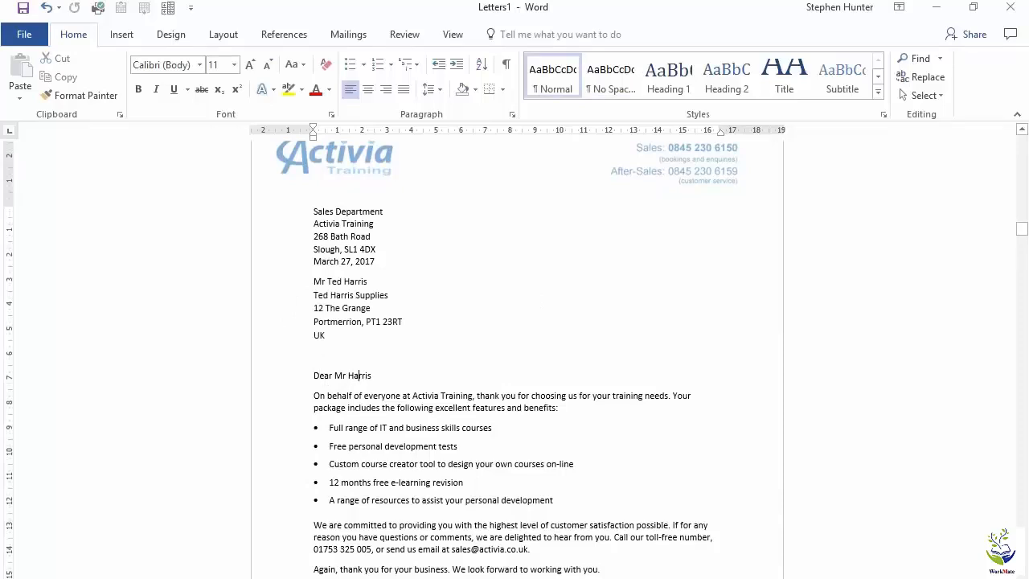